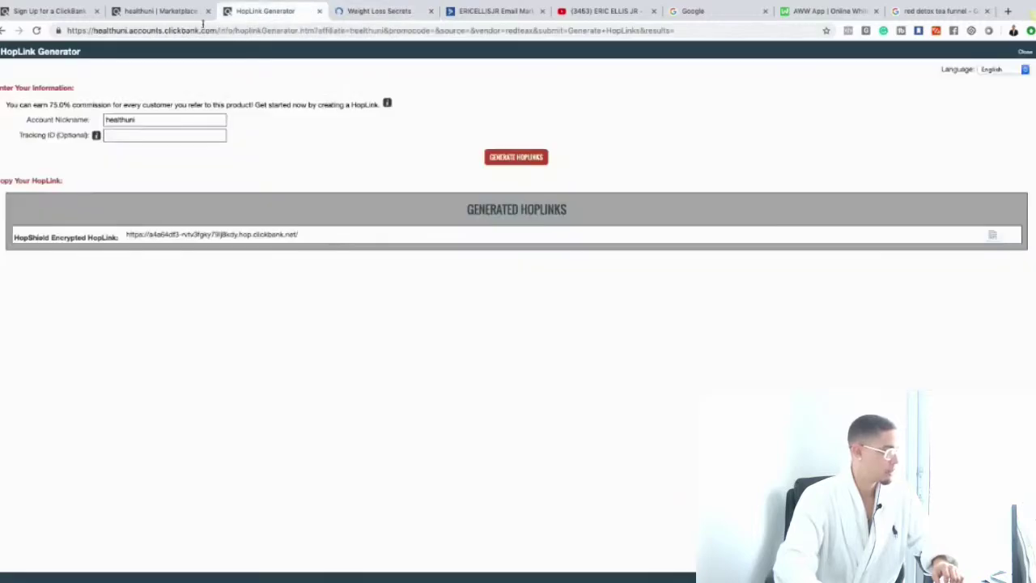
- Open The Red Tea Detox sales page from the ClickBank marketplace and copy its line starting "Proven to Stop Hunger Cravings in Their Tracks"
click(172, 16)
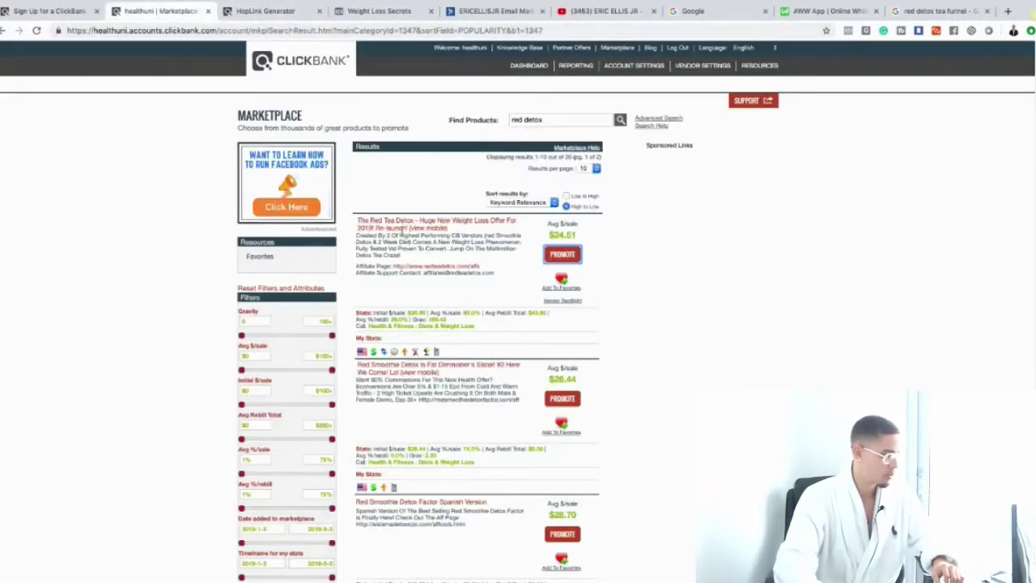
click(400, 224)
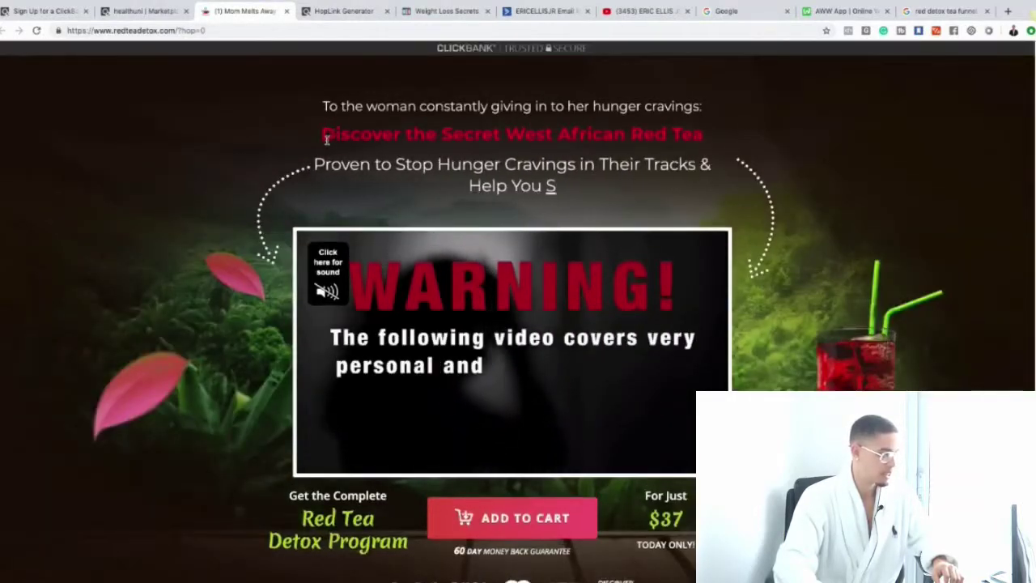
drag(317, 163, 712, 187)
key(ctrl+c)
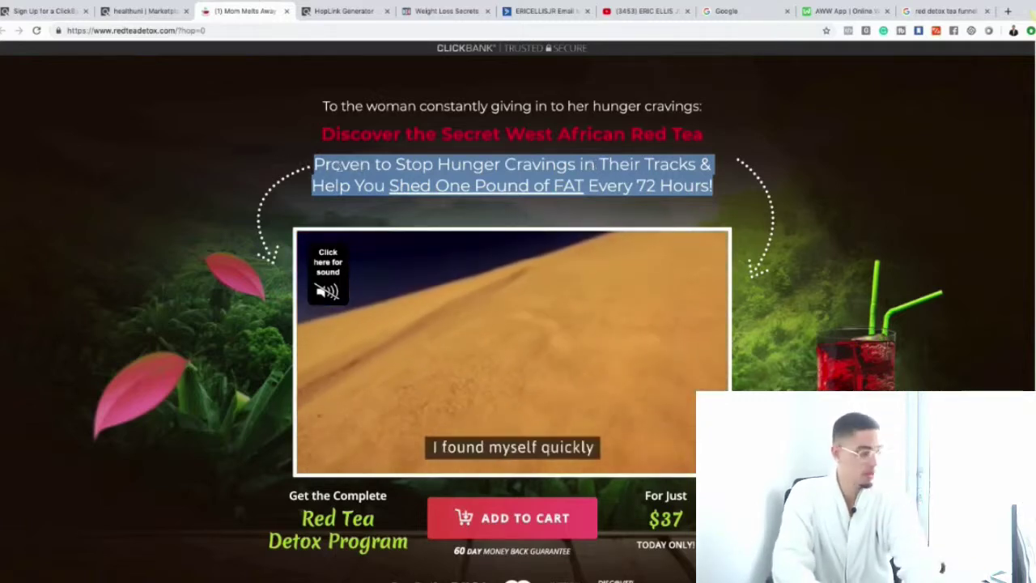
- Replace the sub-headline of the ClickFunnels opt-in page with the copied "Proven to Stop Hunger Cravings" text
mouse_move(339, 24)
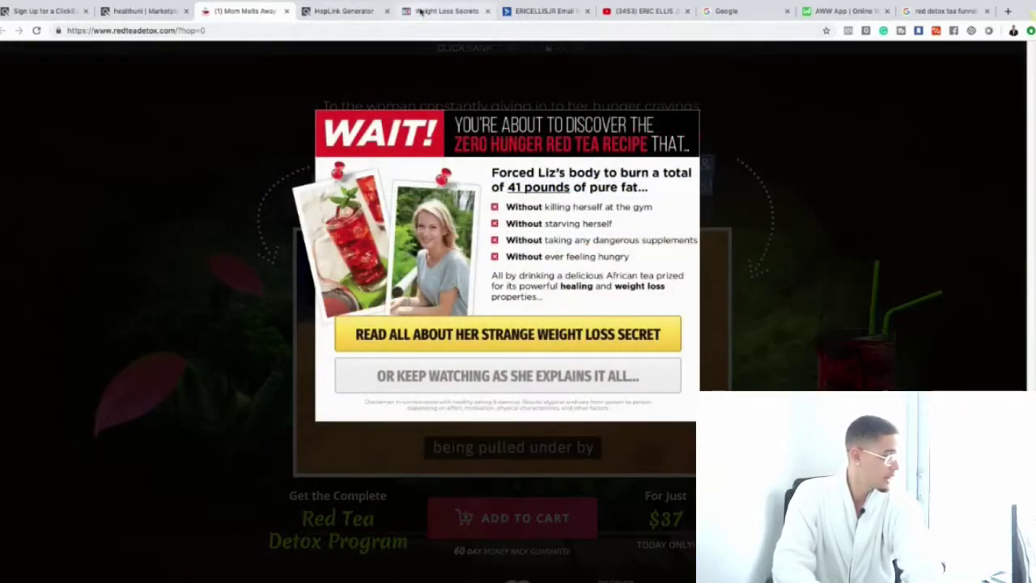
click(420, 11)
click(416, 250)
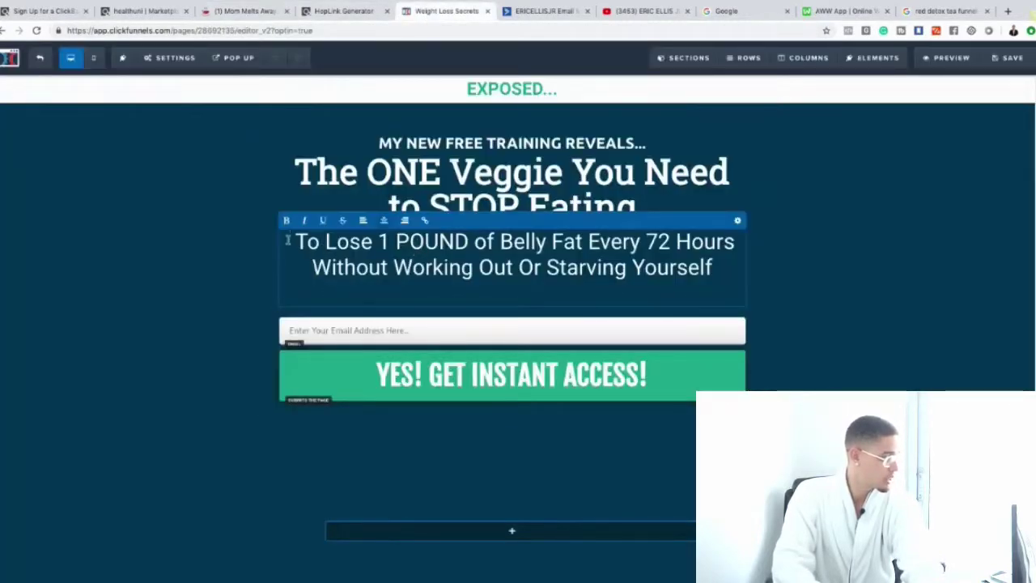
drag(295, 241, 717, 269)
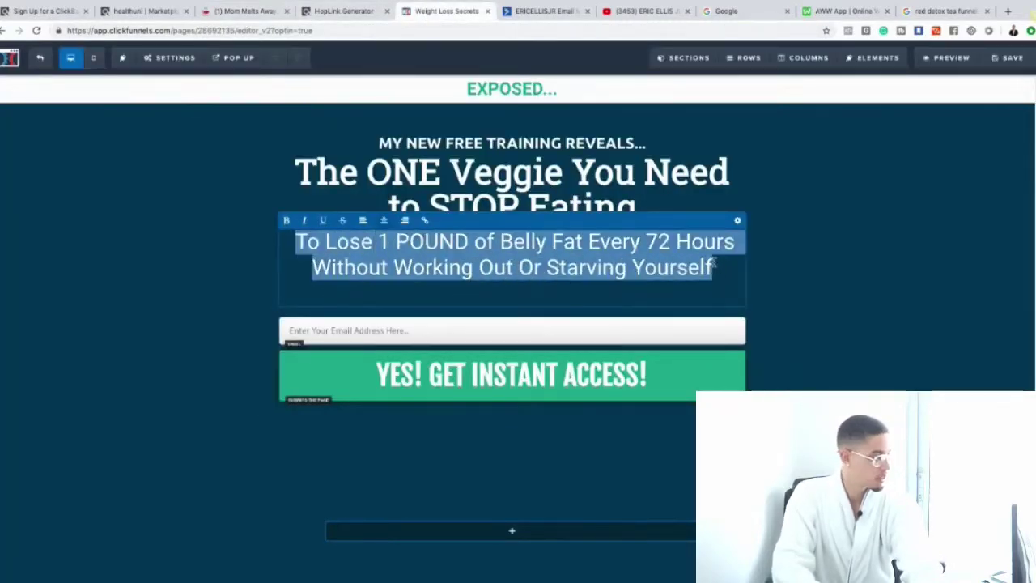
key(ctrl+v)
- Dismiss the pop-up on the Red Tea Detox sales page and copy the red headline "Discover the Secret West African Red Tea"
click(264, 14)
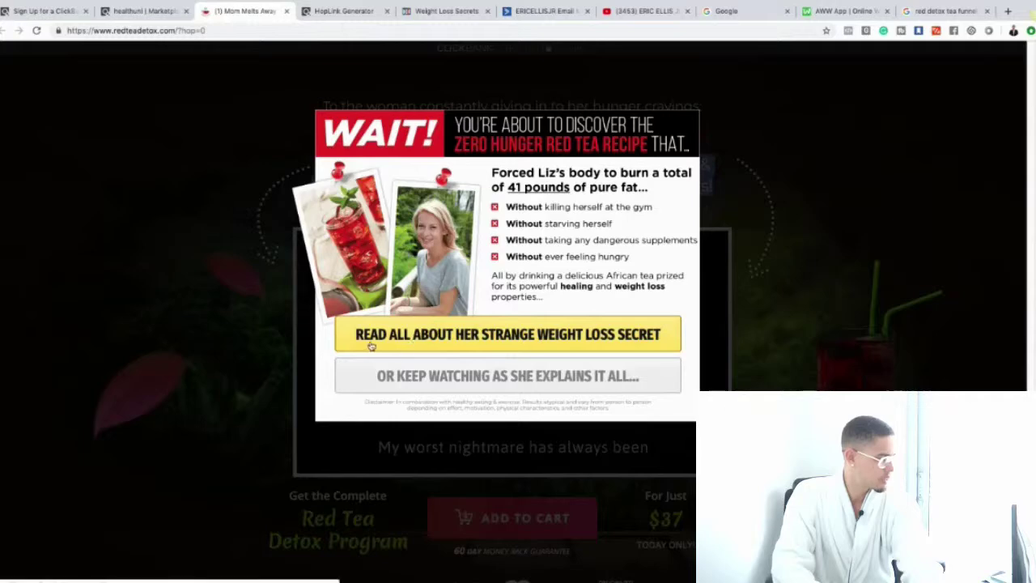
click(474, 386)
drag(322, 134, 710, 129)
key(ctrl+c)
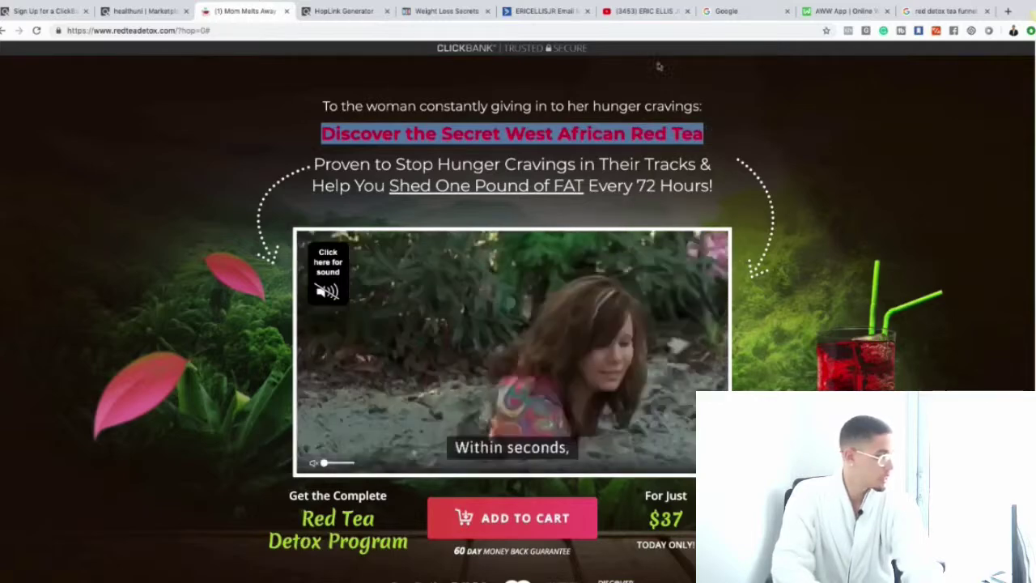
- Replace the opt-in page's main headline in ClickFunnels with the copied "Discover the Secret West African Red Tea"
click(322, 11)
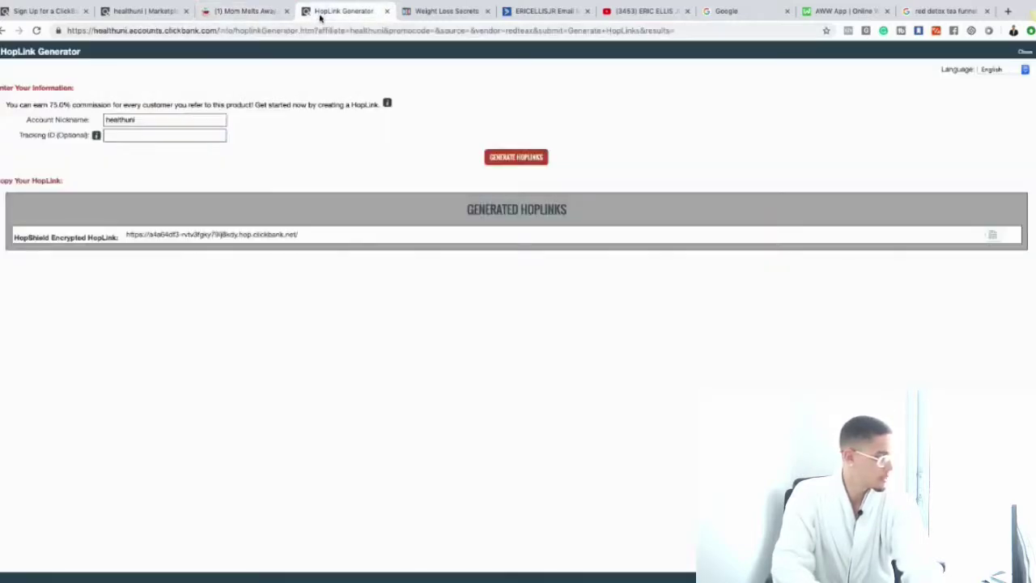
click(411, 12)
click(365, 178)
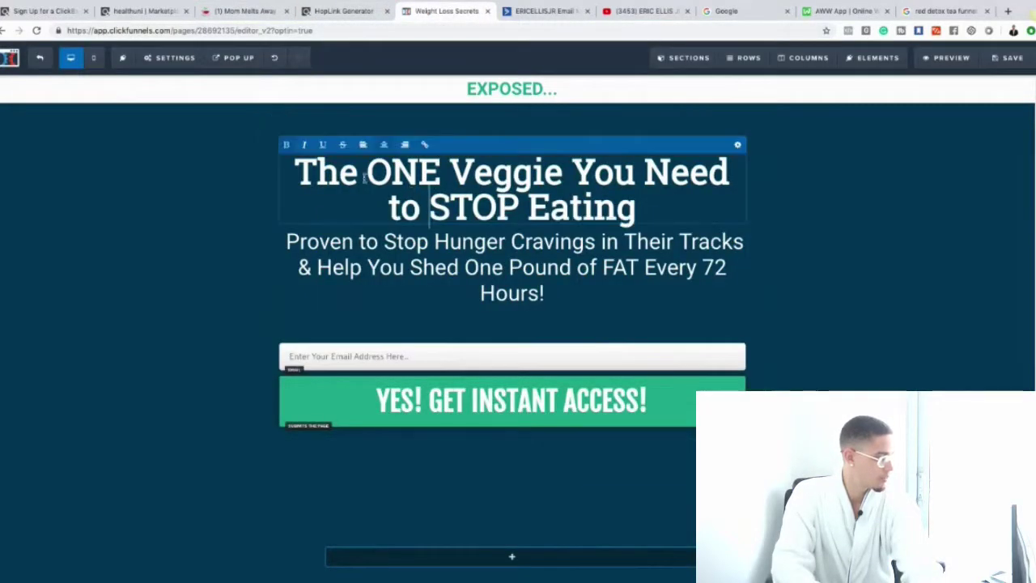
drag(299, 178, 638, 212)
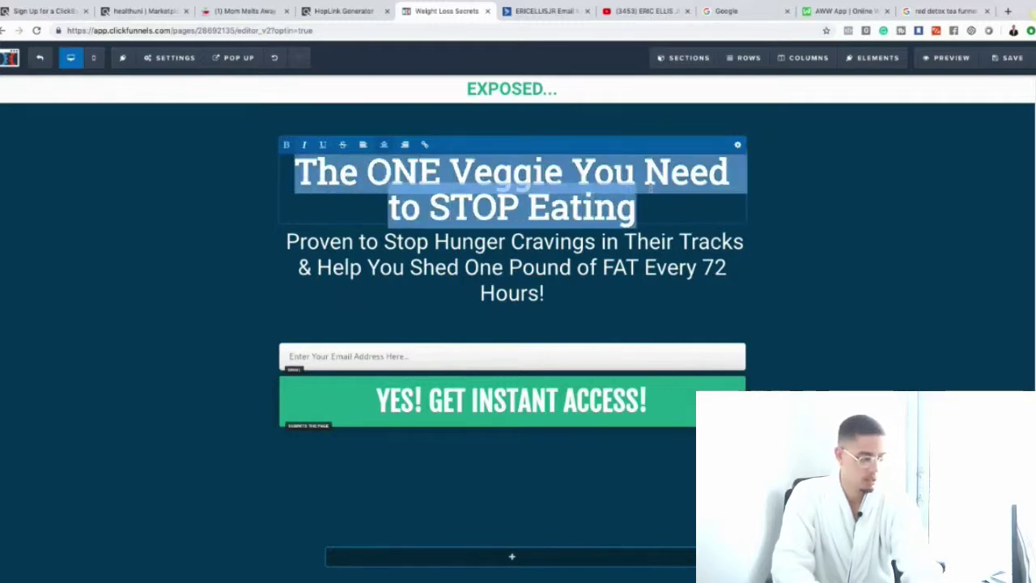
key(ctrl+v)
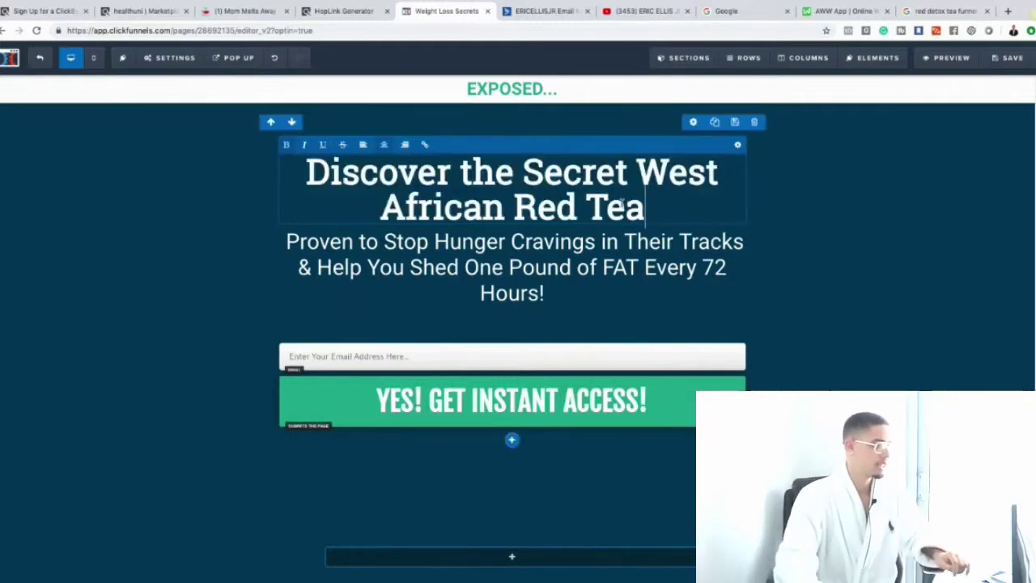
- Change "West African Red Tea" in the headline to "Fat Melting Drink..."
drag(644, 203, 639, 174)
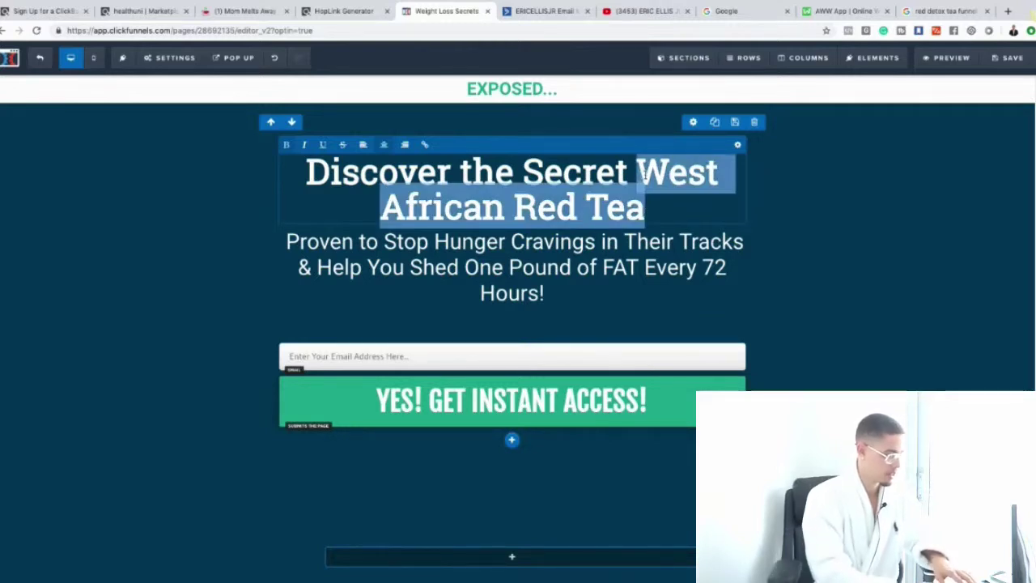
text(Fat Melting)
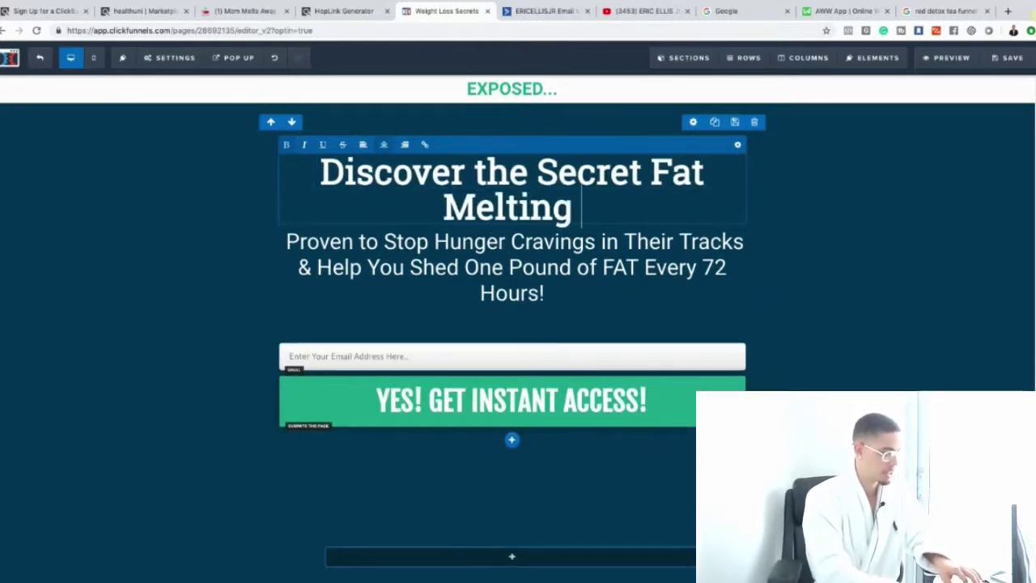
text( Drink)
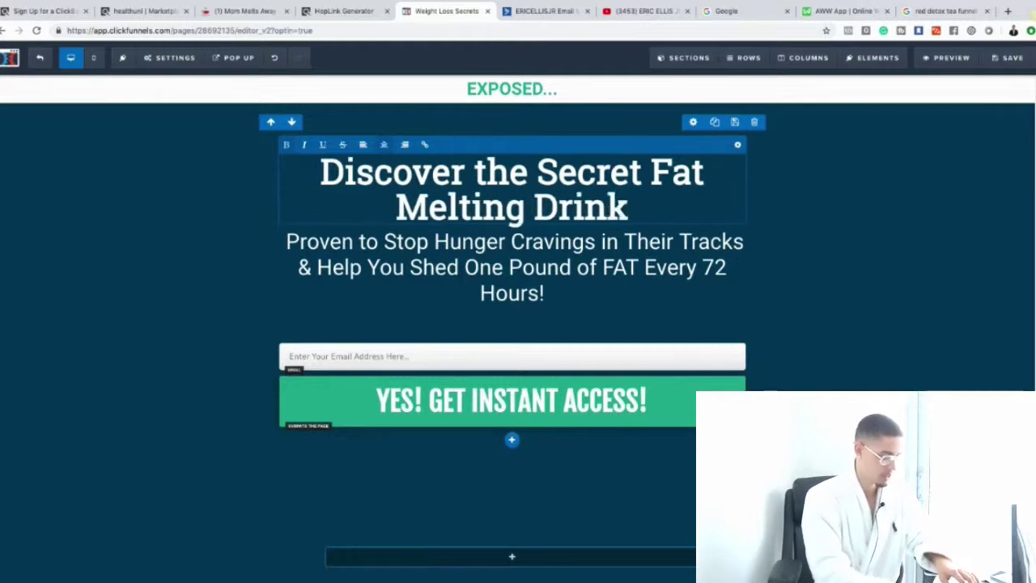
text(...)
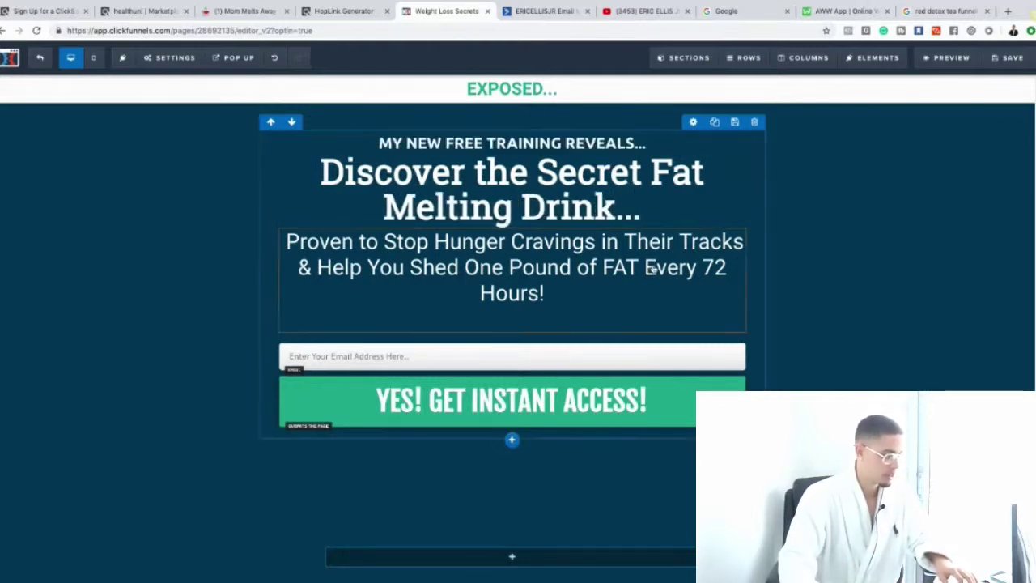
- Reduce the sub-headline's font size slightly so it fits on two lines, and save the page
click(652, 267)
click(736, 221)
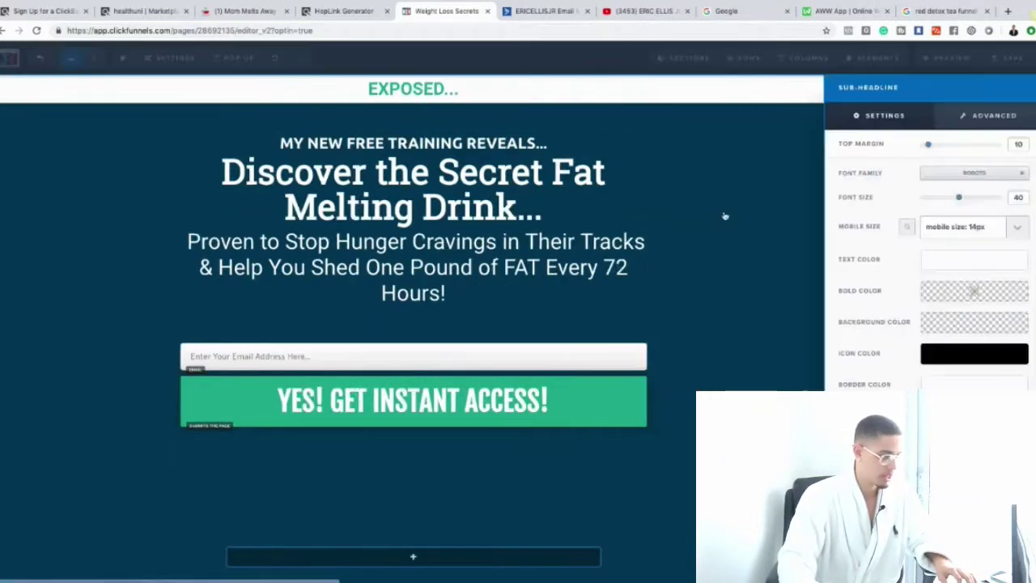
drag(959, 201, 953, 203)
click(758, 232)
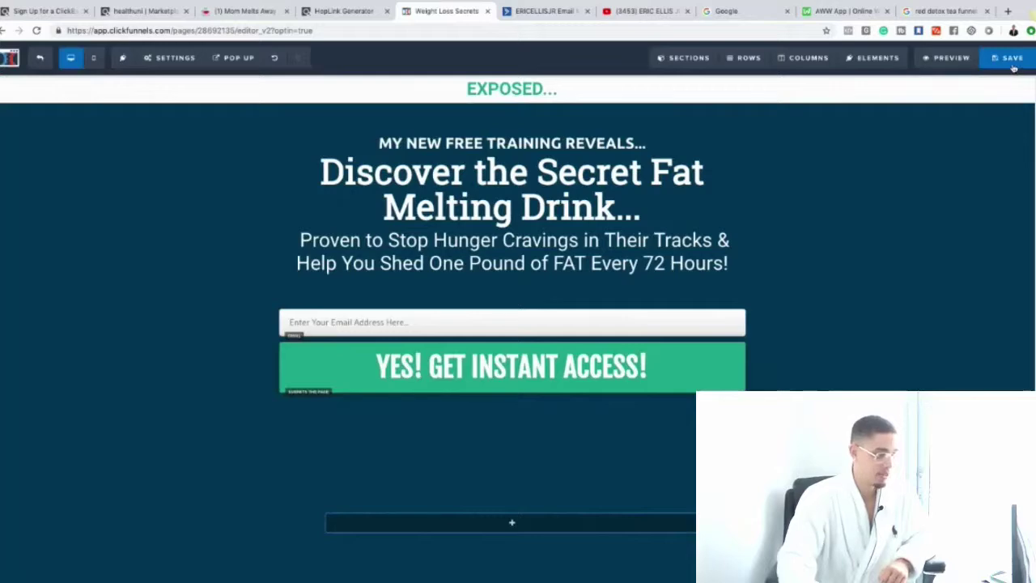
click(1011, 63)
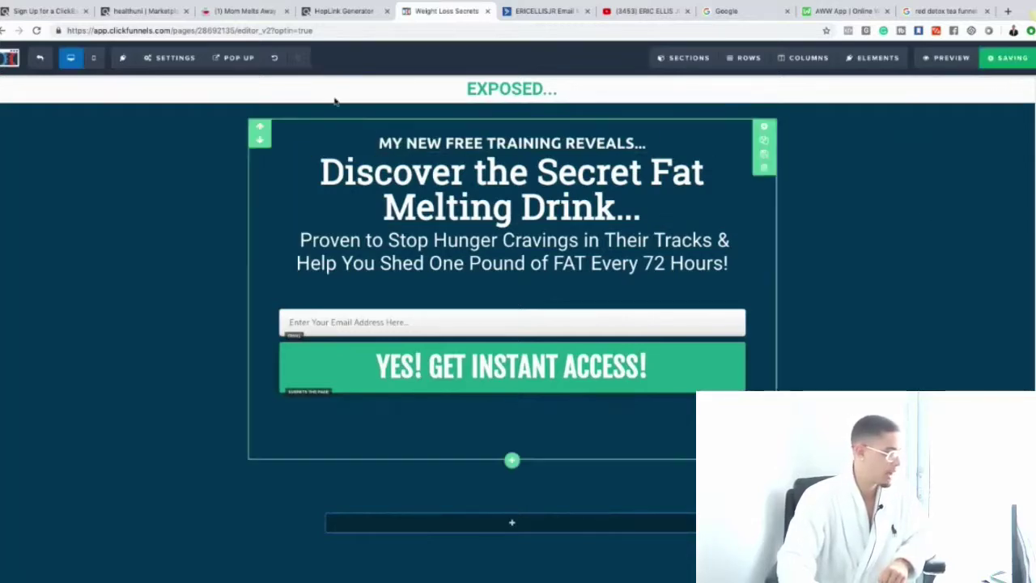
- Check the Red Tea Detox sales page again, return to the ClickFunnels opt-in page and save it once more
click(239, 11)
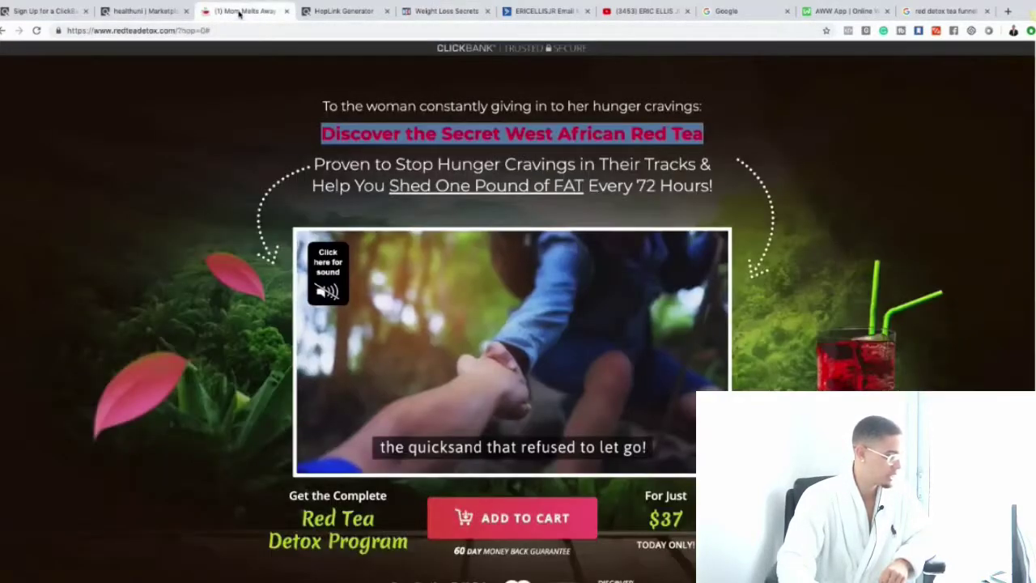
click(435, 18)
mouse_move(177, 65)
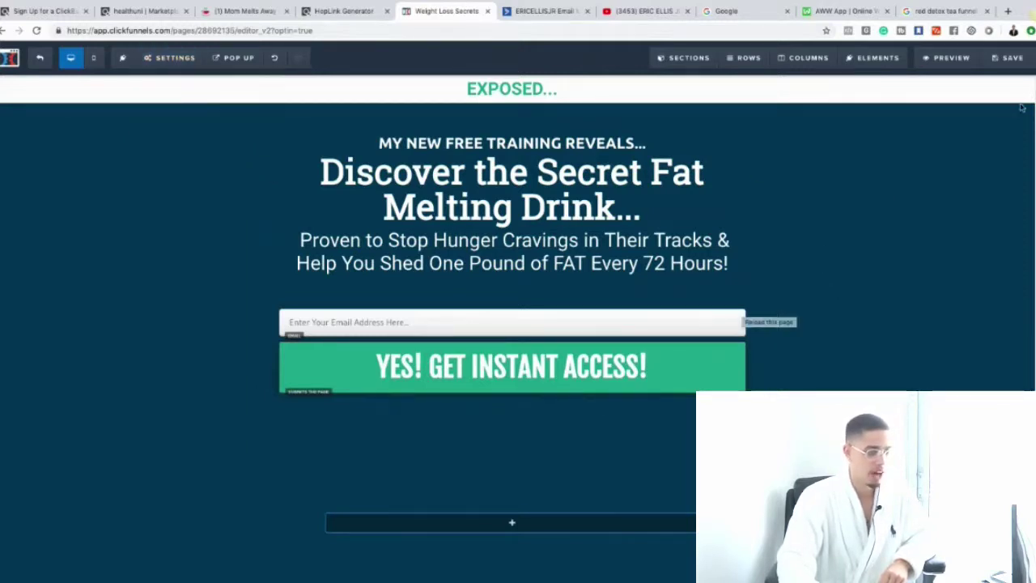
click(1009, 58)
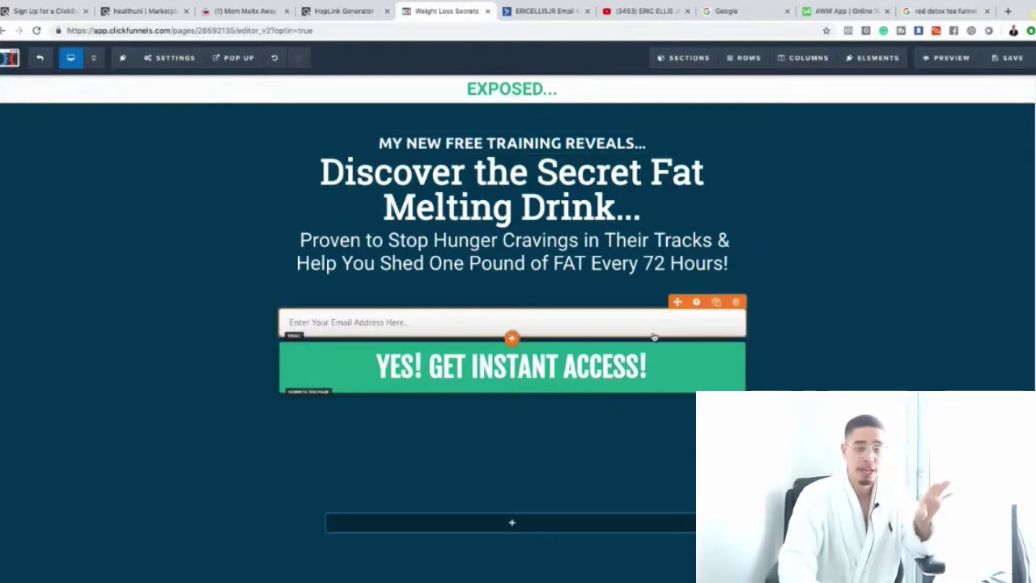
- Copy the HopShield encrypted HopLink from the HopLink Generator page
click(341, 10)
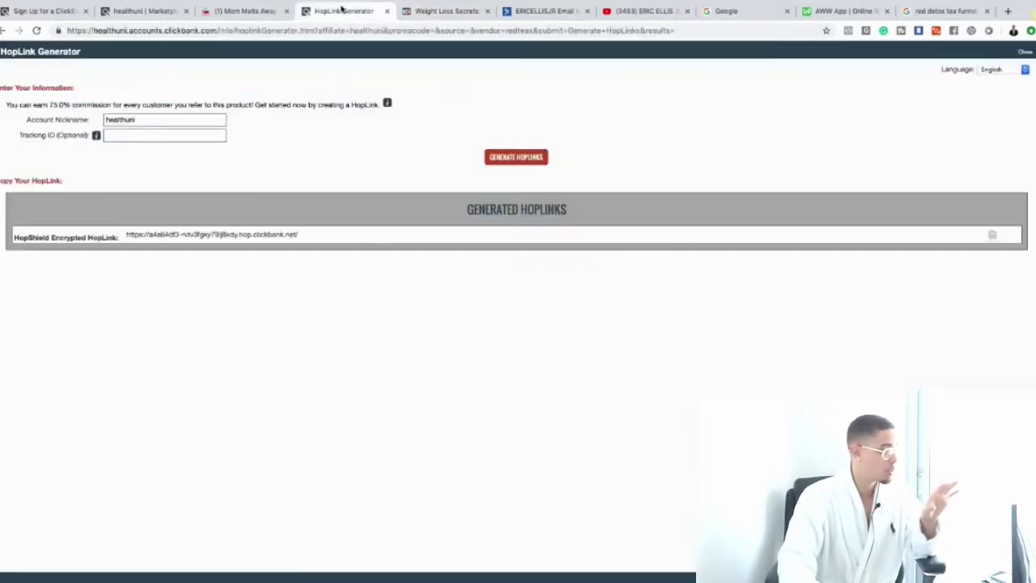
click(277, 236)
right_click(276, 236)
click(315, 260)
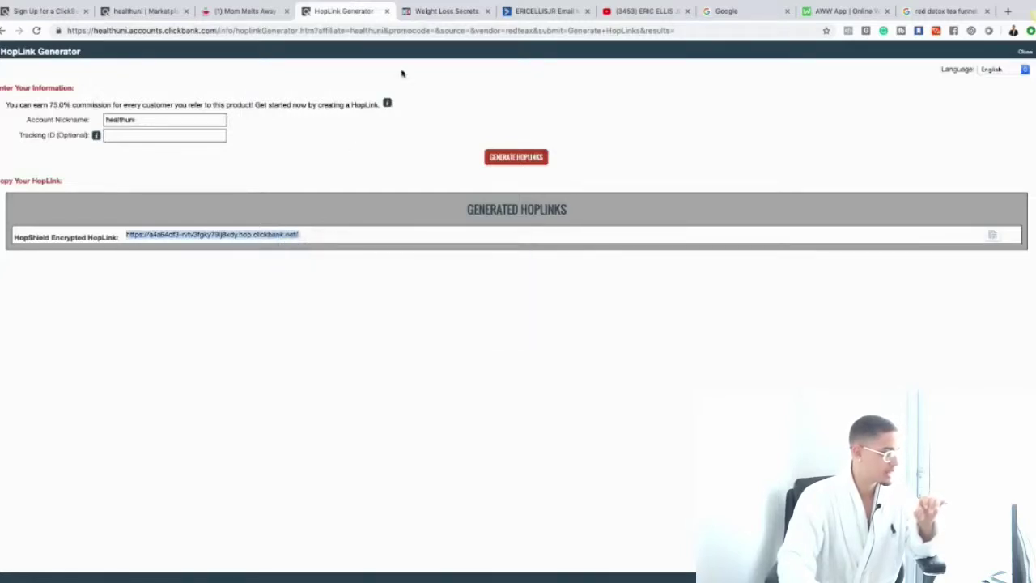
- Load the copied HopLink in a new browser tab to test where the affiliate link leads
click(418, 11)
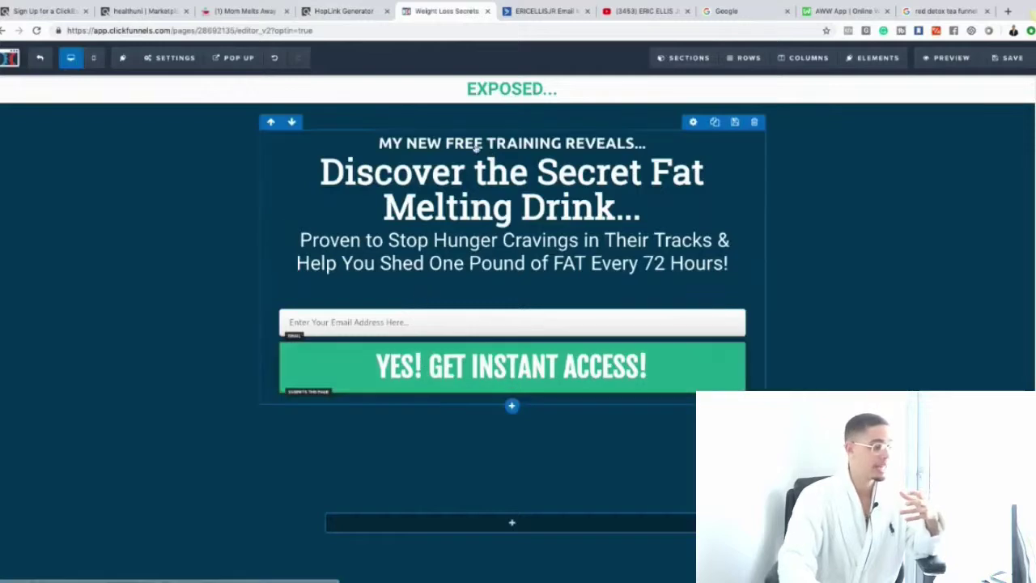
click(1008, 10)
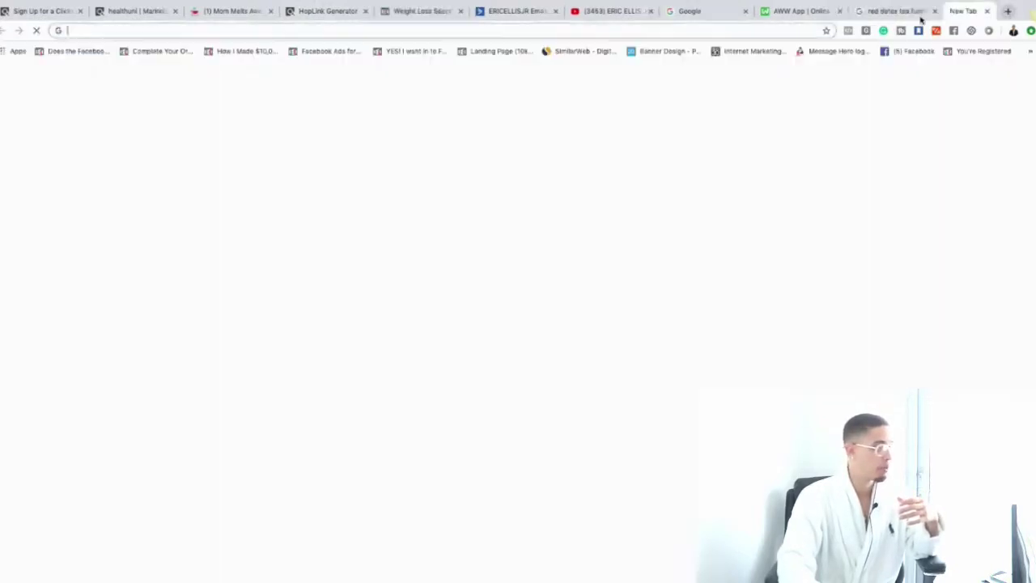
right_click(518, 28)
click(555, 90)
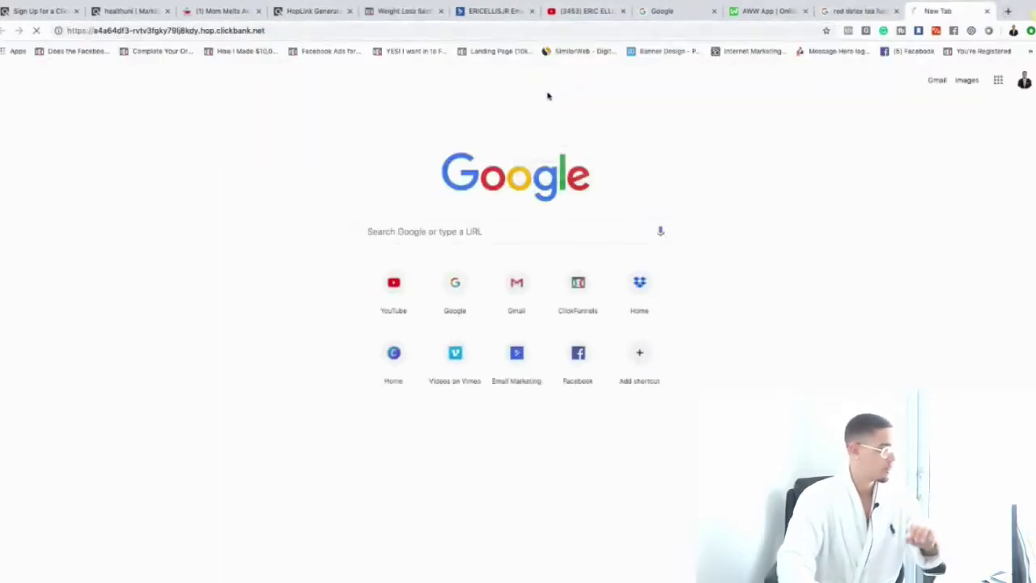
key(Return)
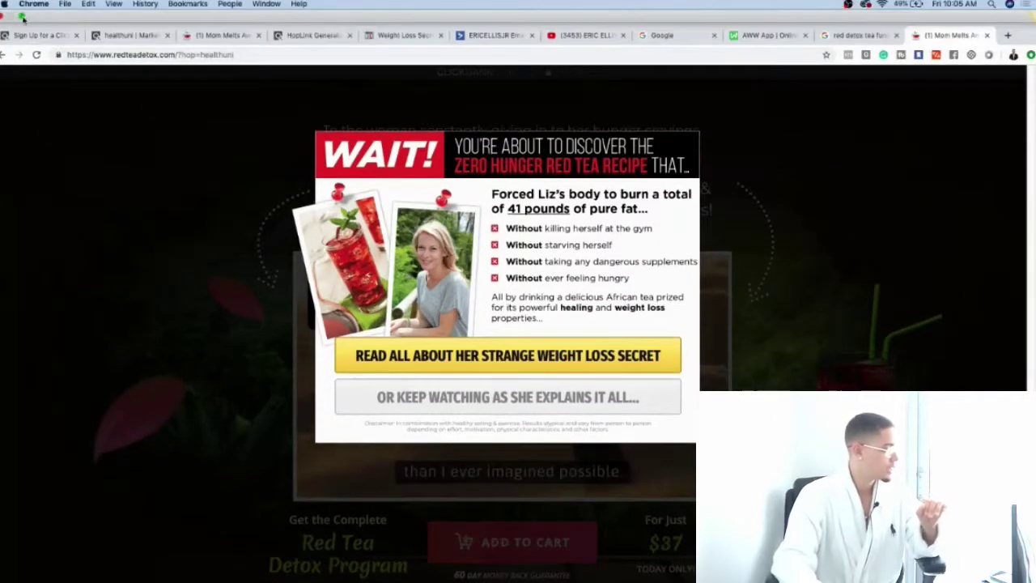
- Switch to the PowerPoint presentation and present the "Step 5: Traffic" slide as a full-screen slide show
click(22, 16)
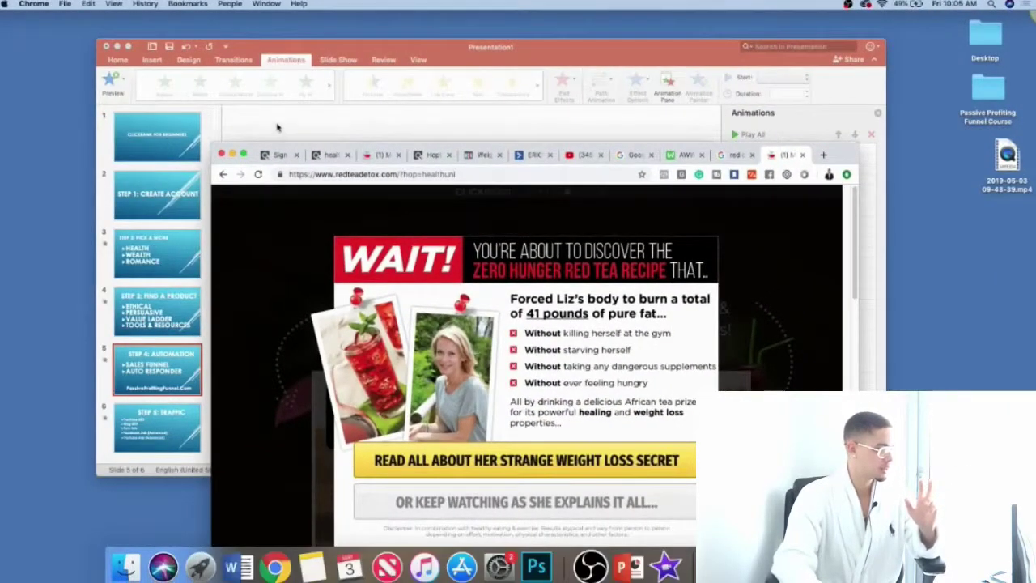
click(276, 127)
click(179, 425)
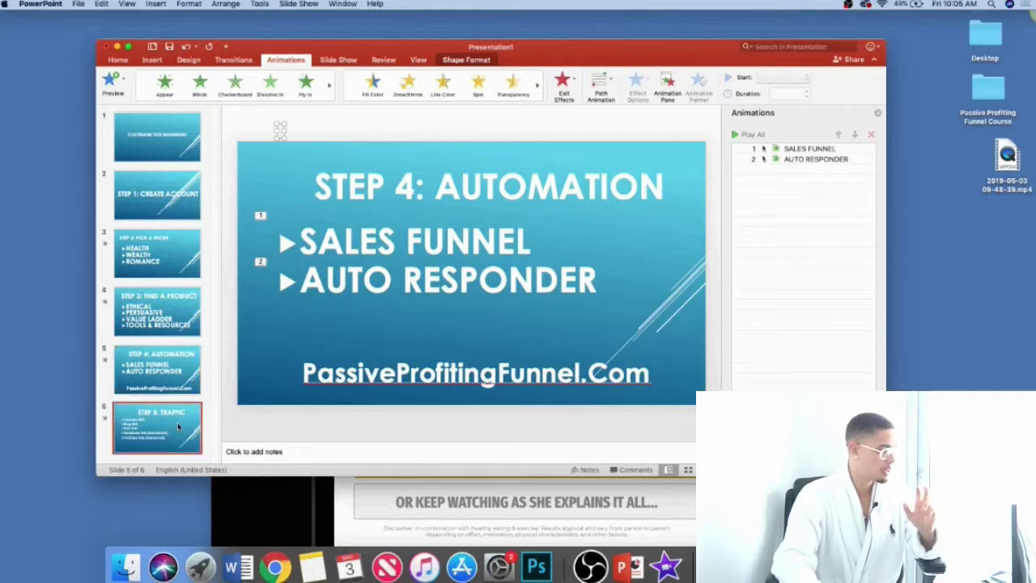
click(173, 380)
key(Down)
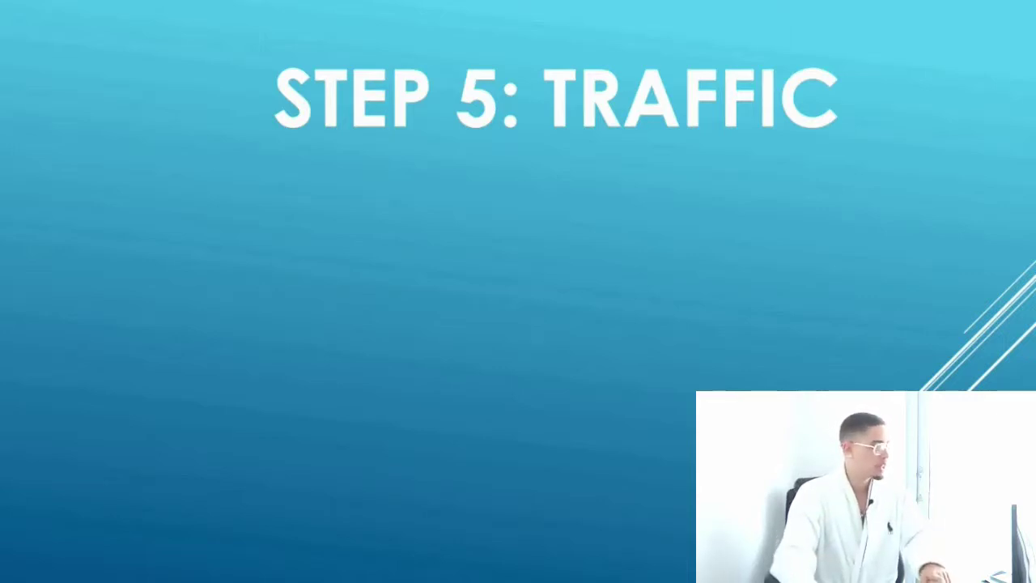
- Reveal the traffic slide's bullets one by one, from YouTube SEO through YouTube Ads (Advanced)
key(Right)
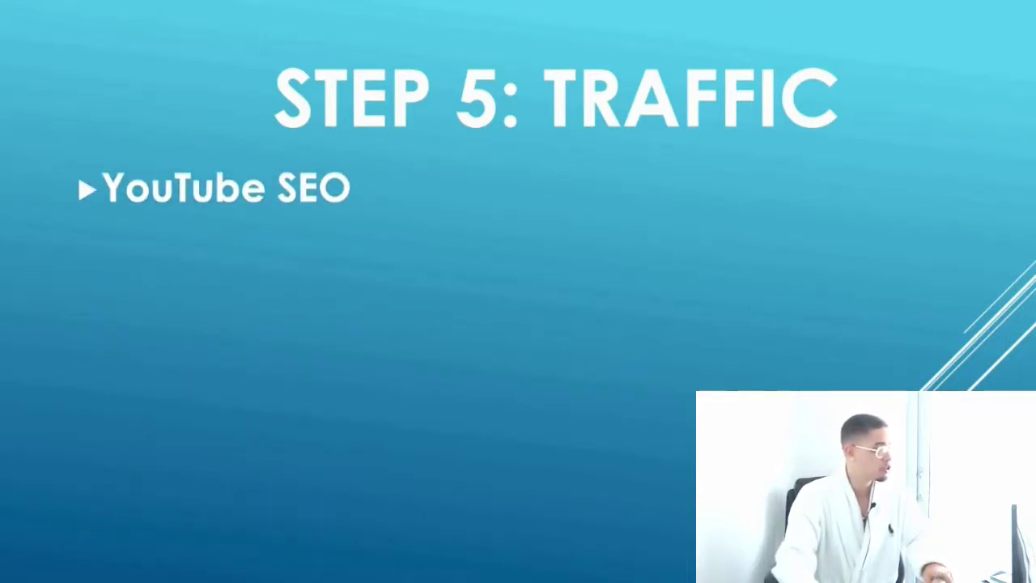
key(Right)
key(Right)
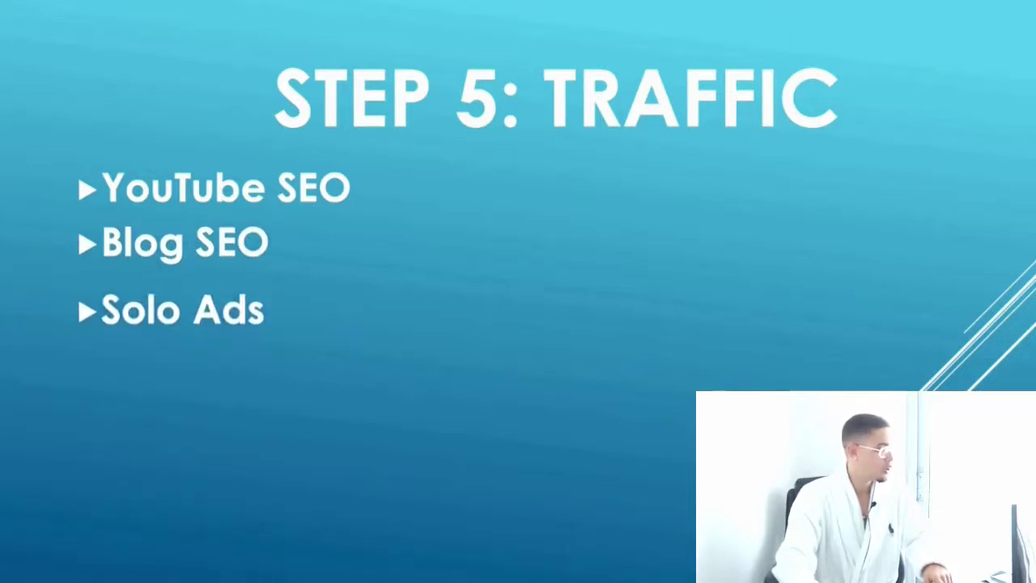
key(Right)
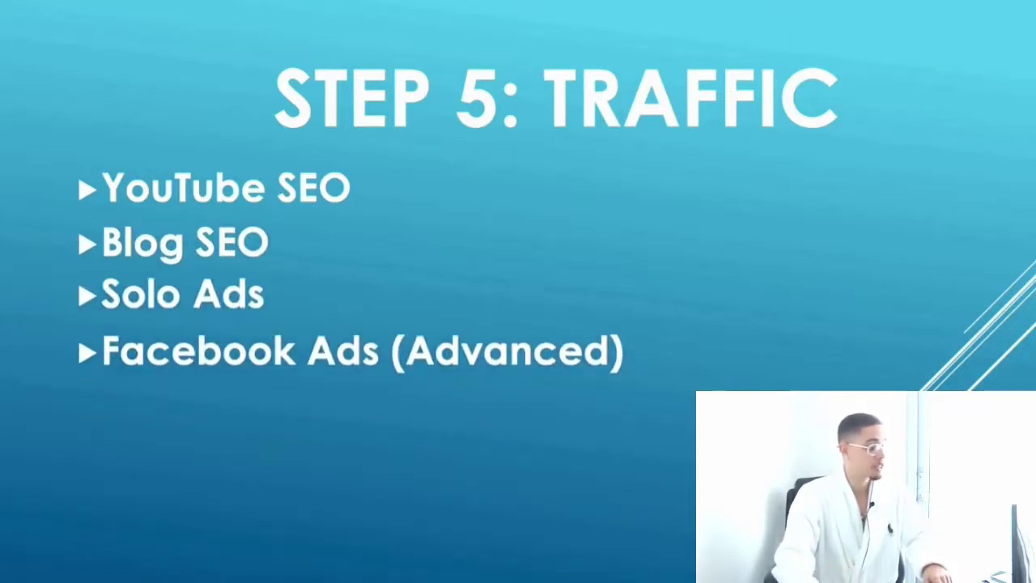
key(Right)
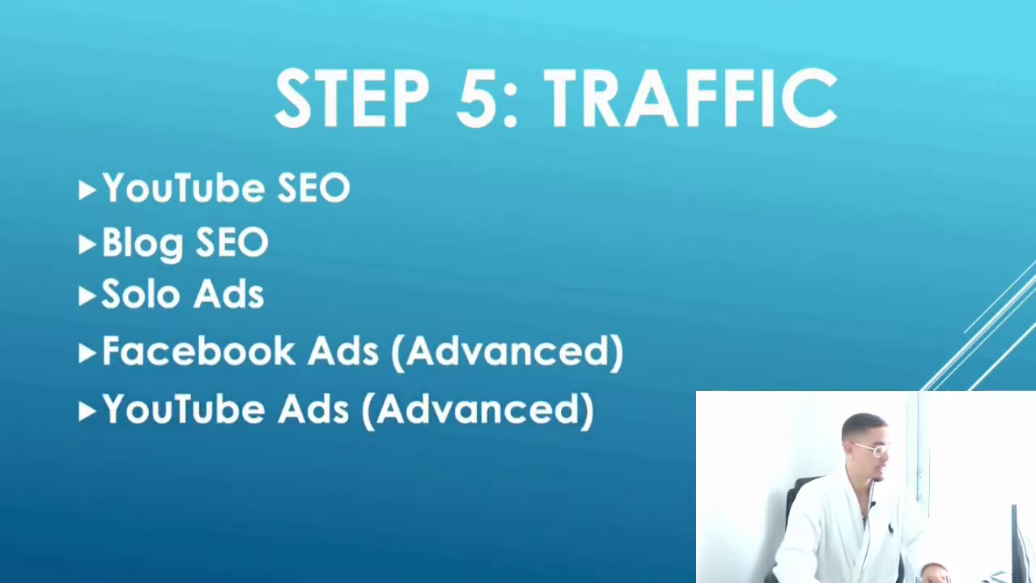
- Exit the traffic slide show and switch to Google Chrome with its window enlarged to full screen
key(Right)
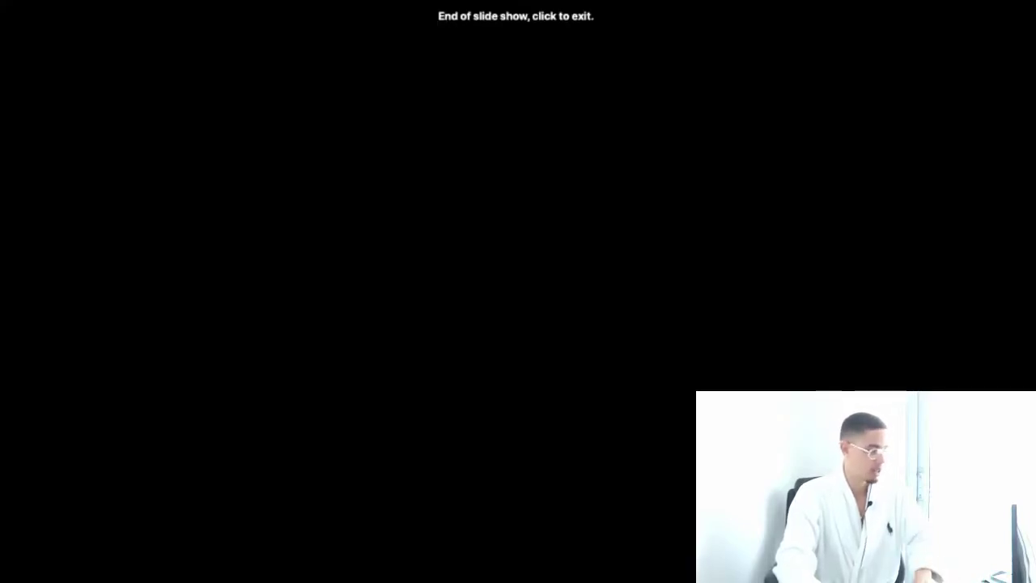
key(Left)
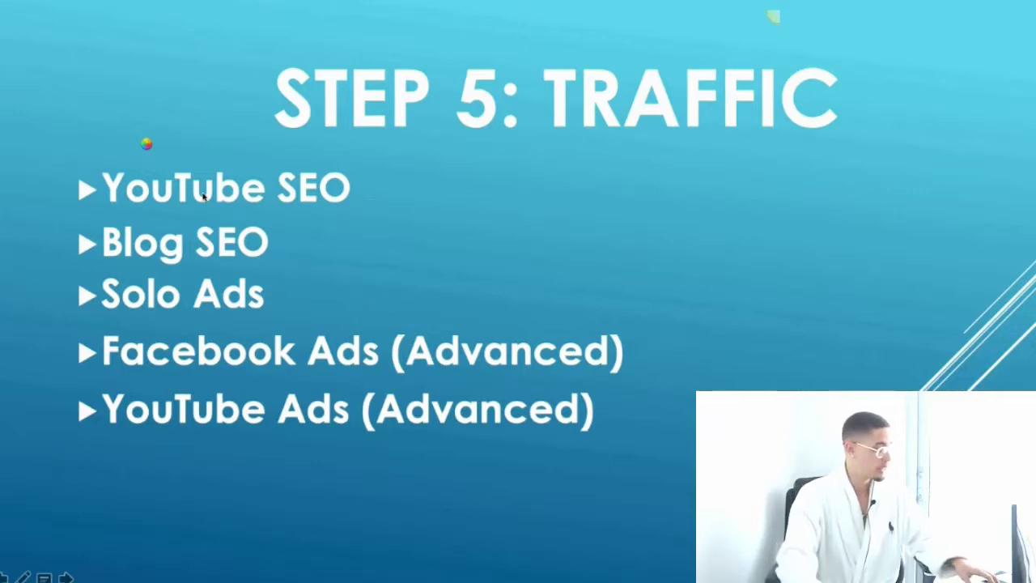
key(Escape)
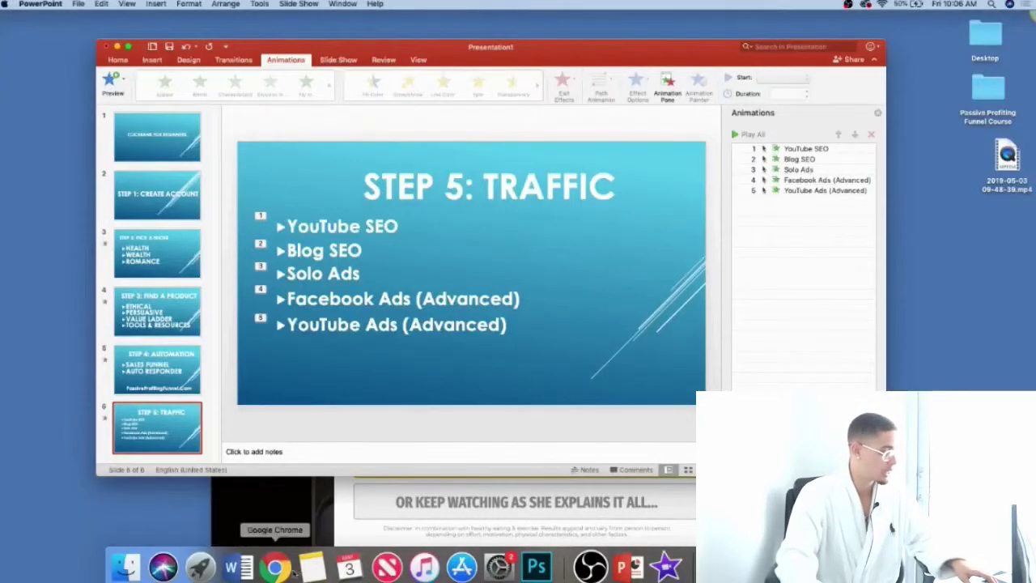
click(275, 566)
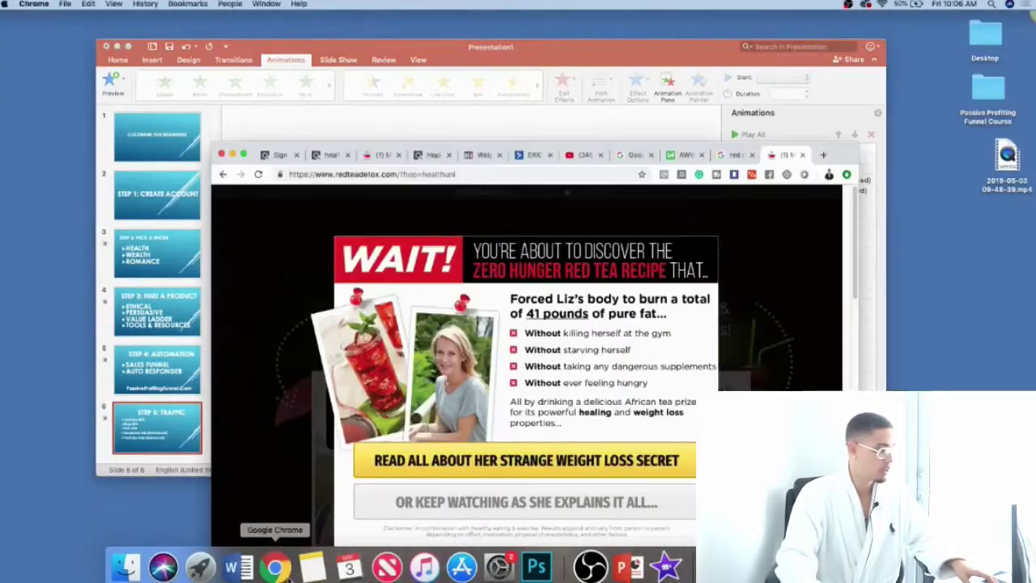
click(242, 154)
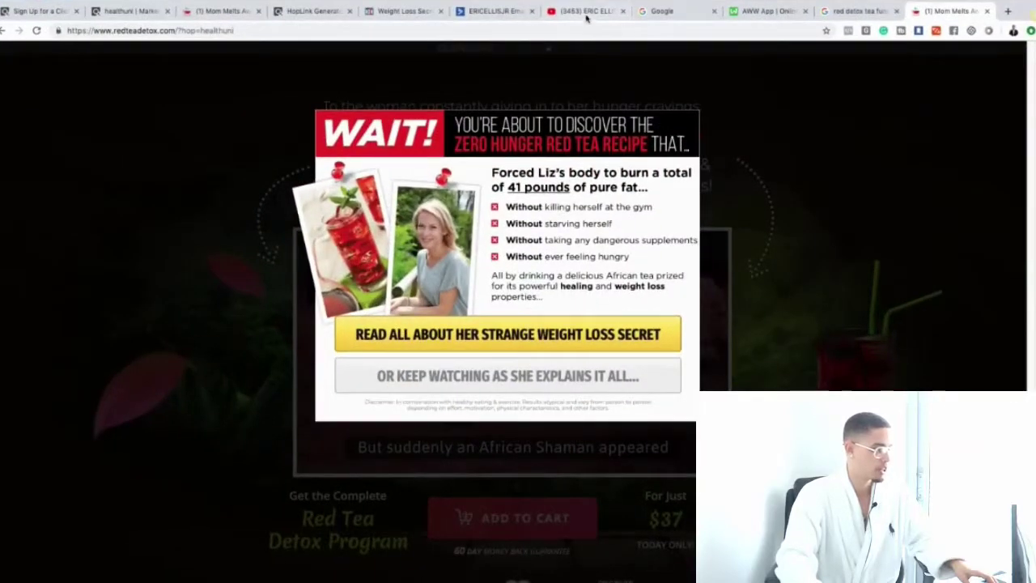
- Look through the uploaded videos on the YouTube channel page as an example of YouTube SEO traffic
click(585, 11)
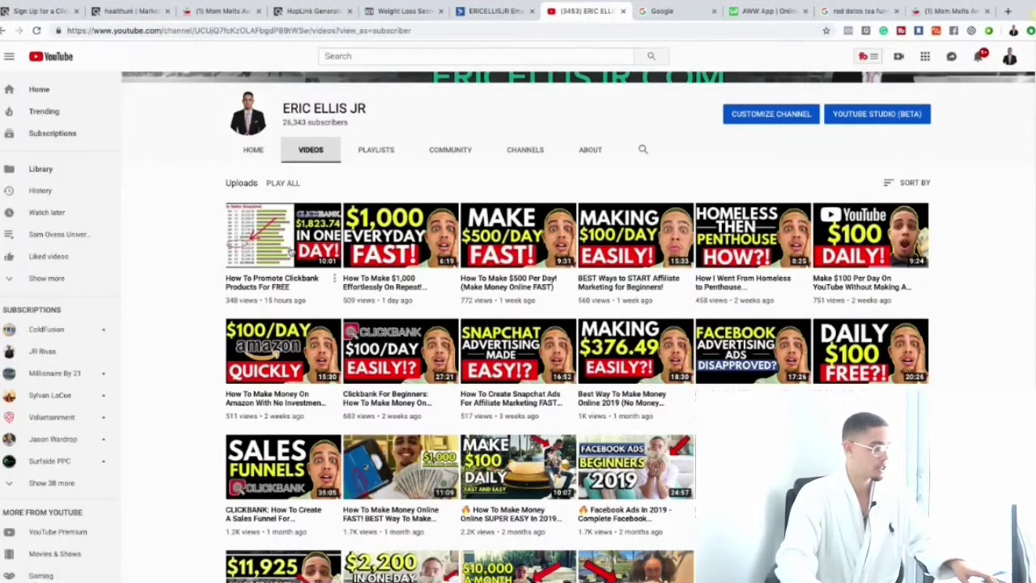
scroll(416, 350, down, 6)
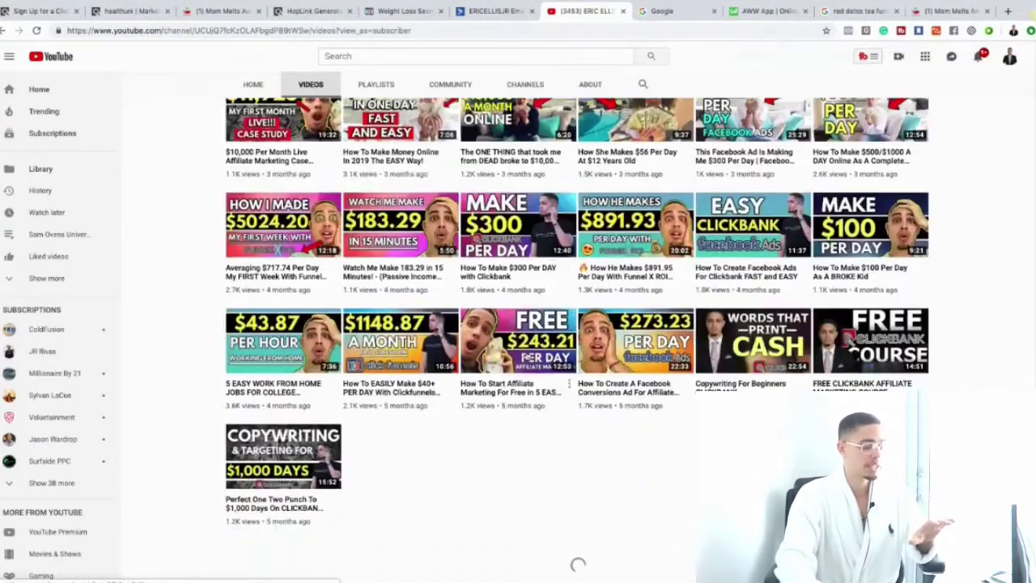
scroll(526, 354, up, 6)
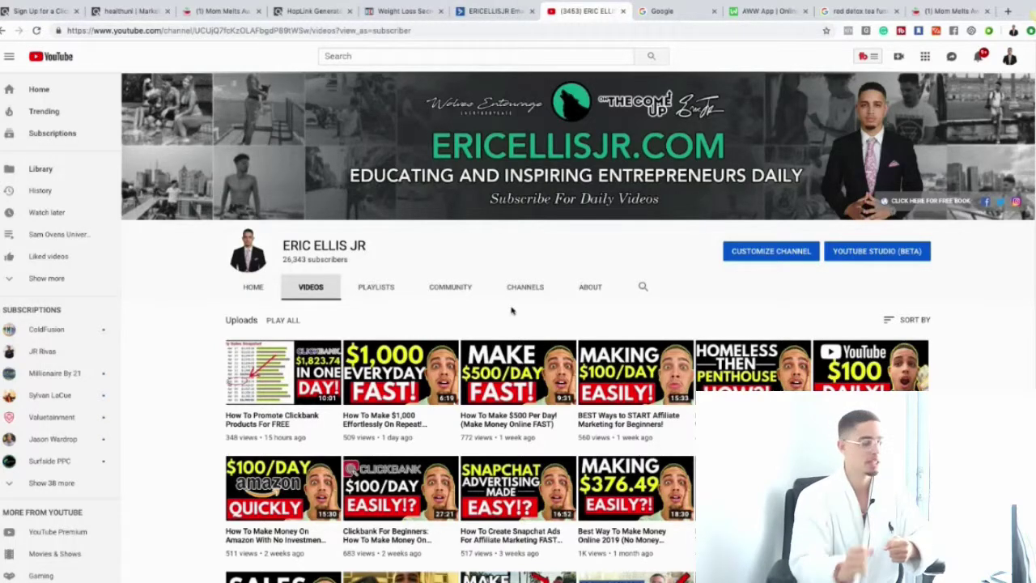
- Open Google in a new browser tab and search for "how lose weight"
click(1007, 12)
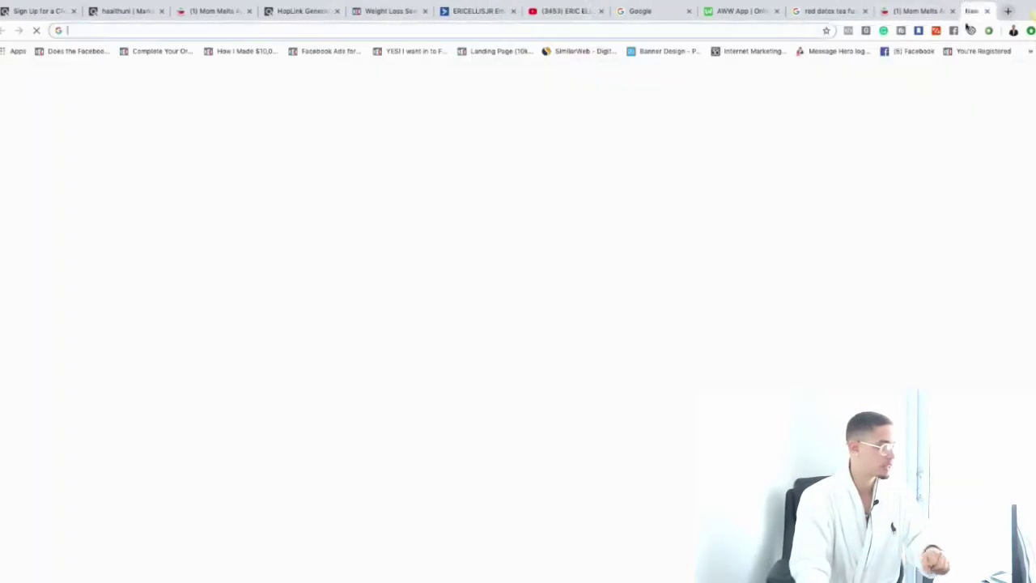
text(goo)
key(Return)
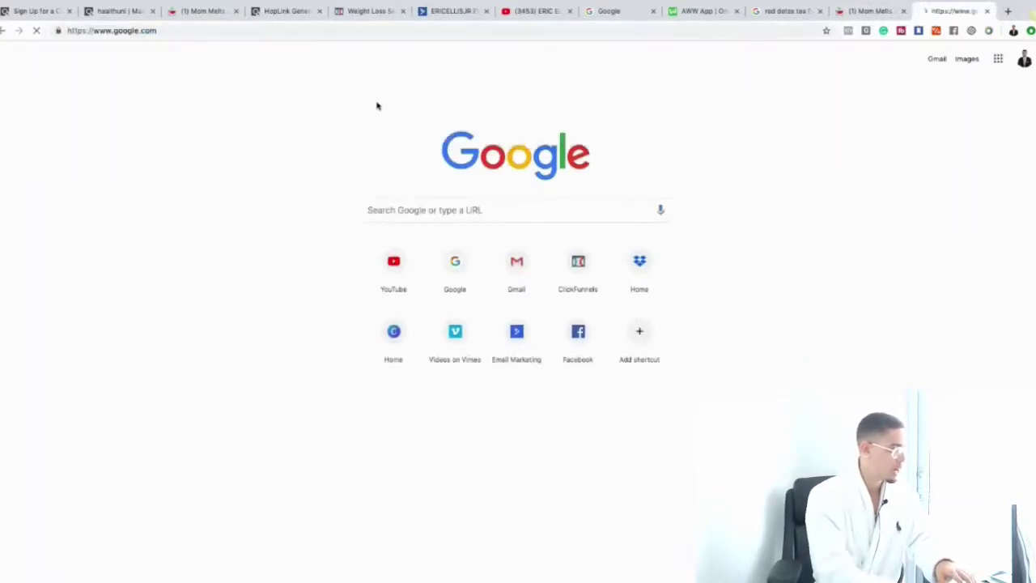
text(how lose )
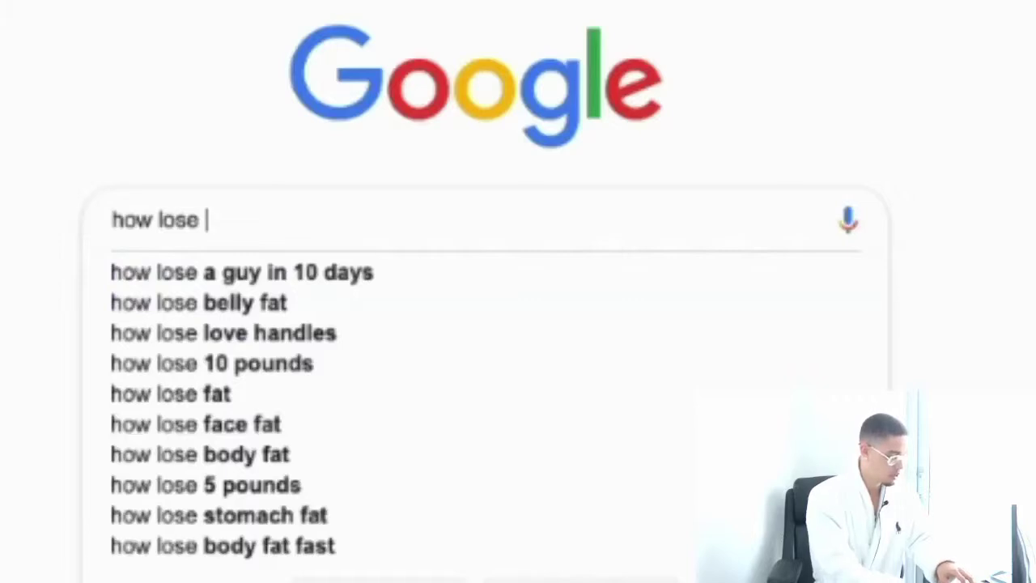
text(weight)
key(Return)
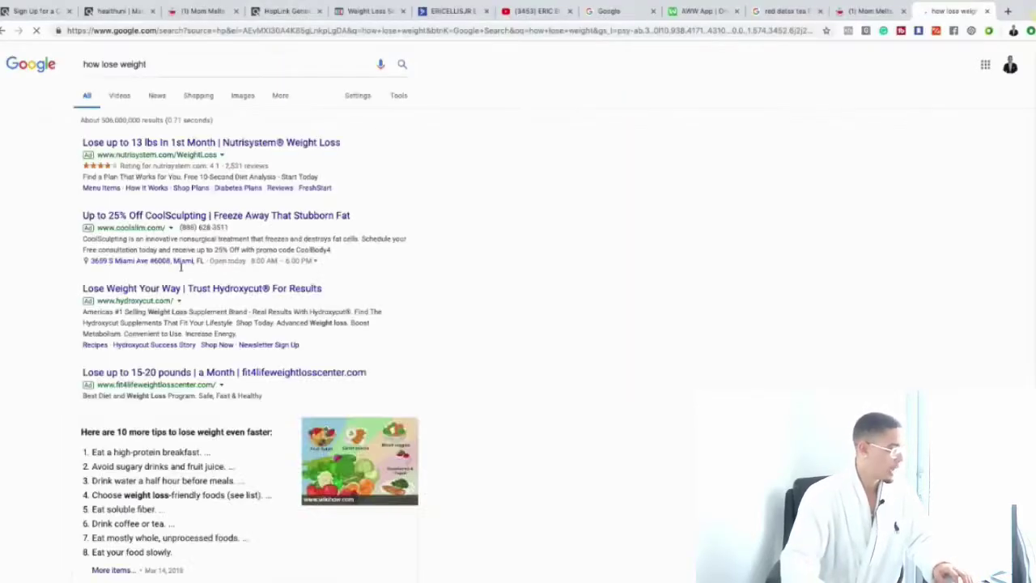
- Open Healthline's "How to Lose Weight Fast" article from the search results and skim its sections as a Blog SEO example
scroll(154, 317, down, 3)
scroll(154, 317, down, 10)
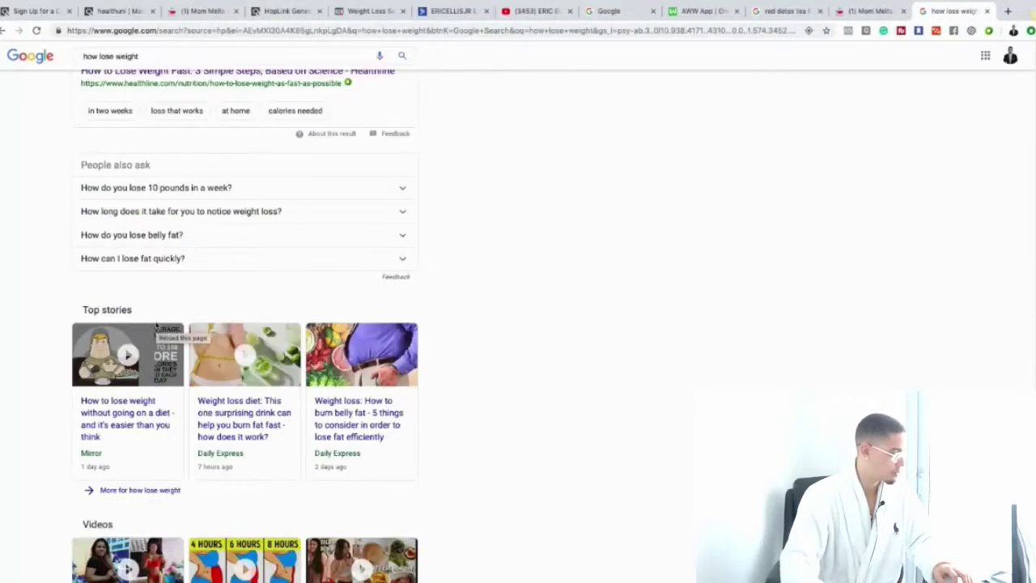
click(154, 234)
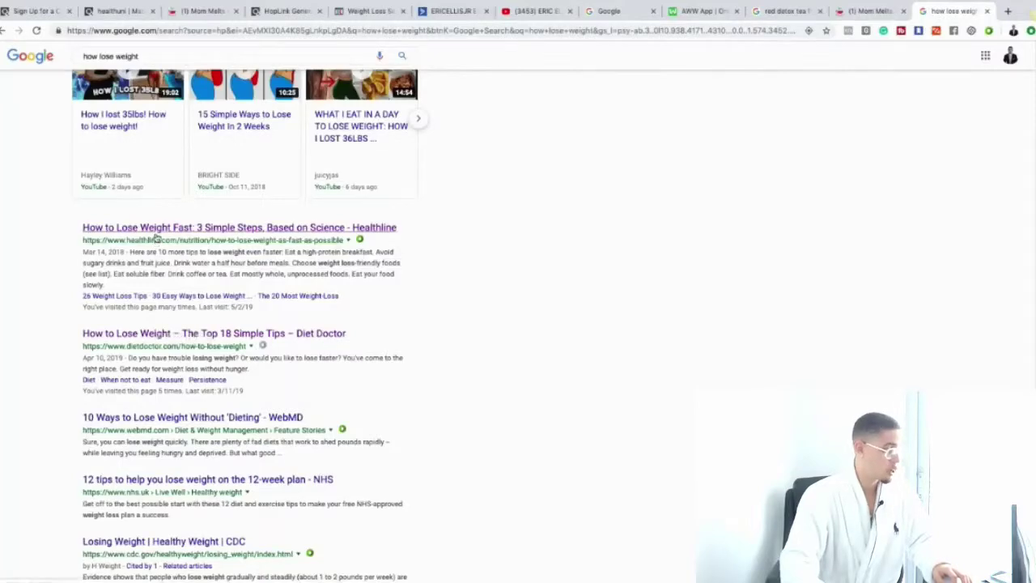
scroll(213, 261, down, 20)
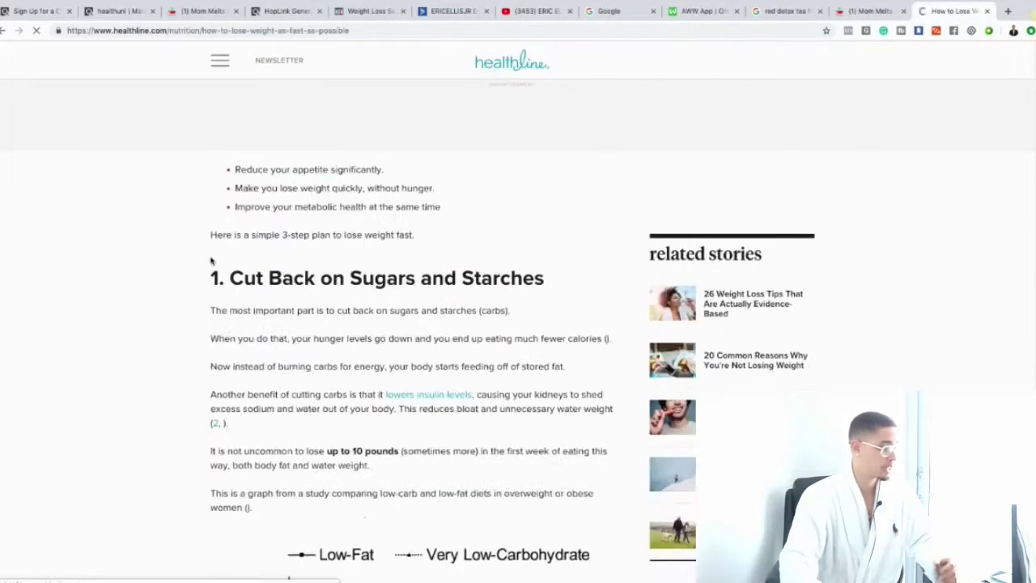
scroll(277, 265, down, 20)
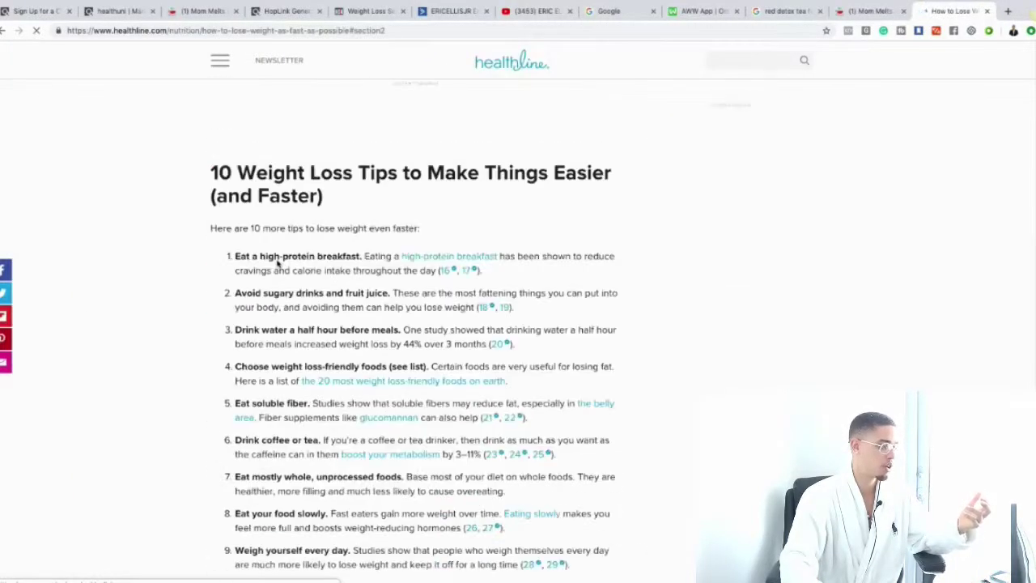
scroll(280, 263, up, 20)
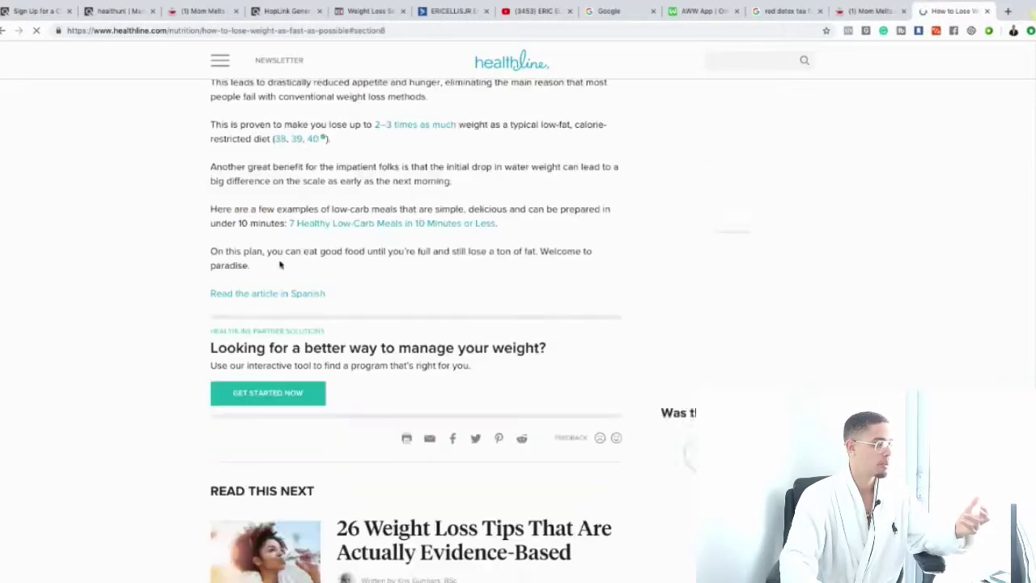
scroll(282, 257, up, 20)
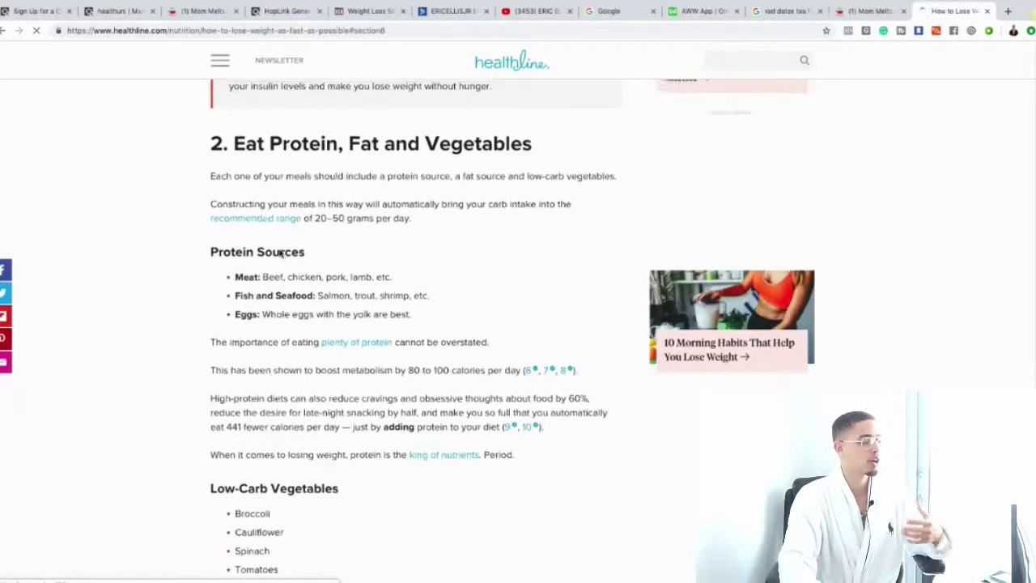
scroll(280, 250, down, 10)
scroll(284, 250, down, 5)
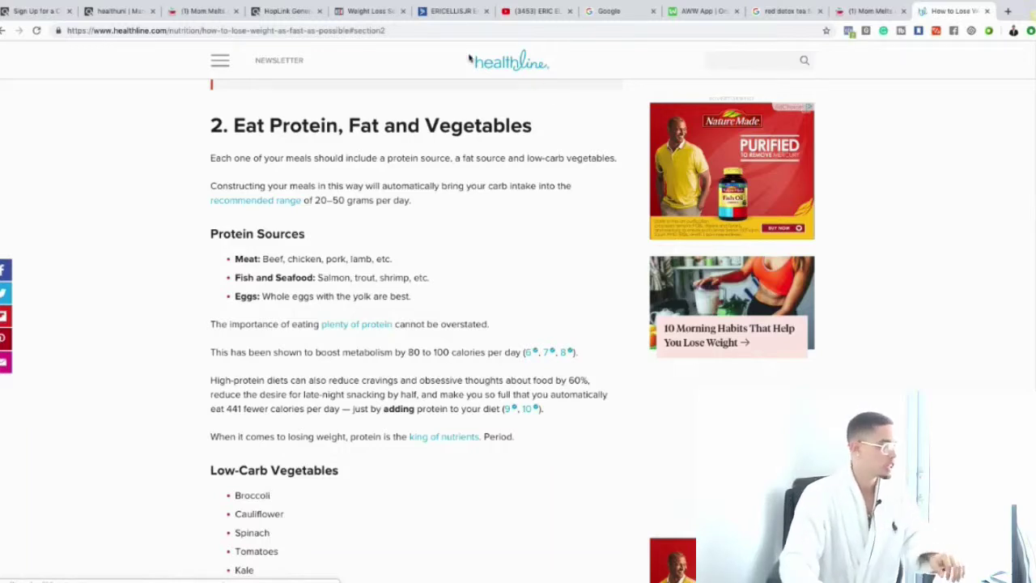
- Load udimi.com in the current tab and log in to the account with the prefilled credentials
click(447, 34)
text(ud)
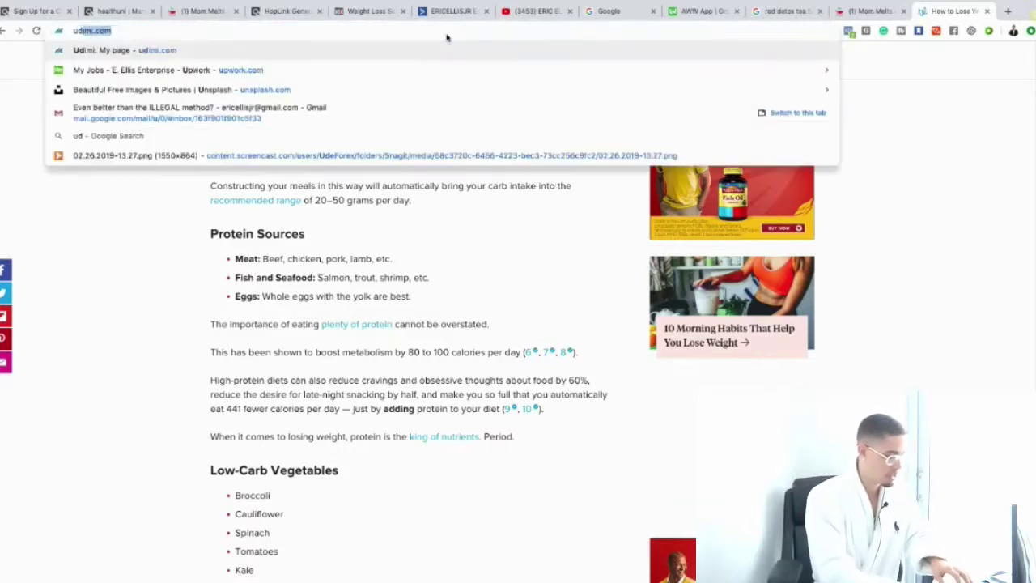
text(imid)
key(BackSpace)
key(BackSpace)
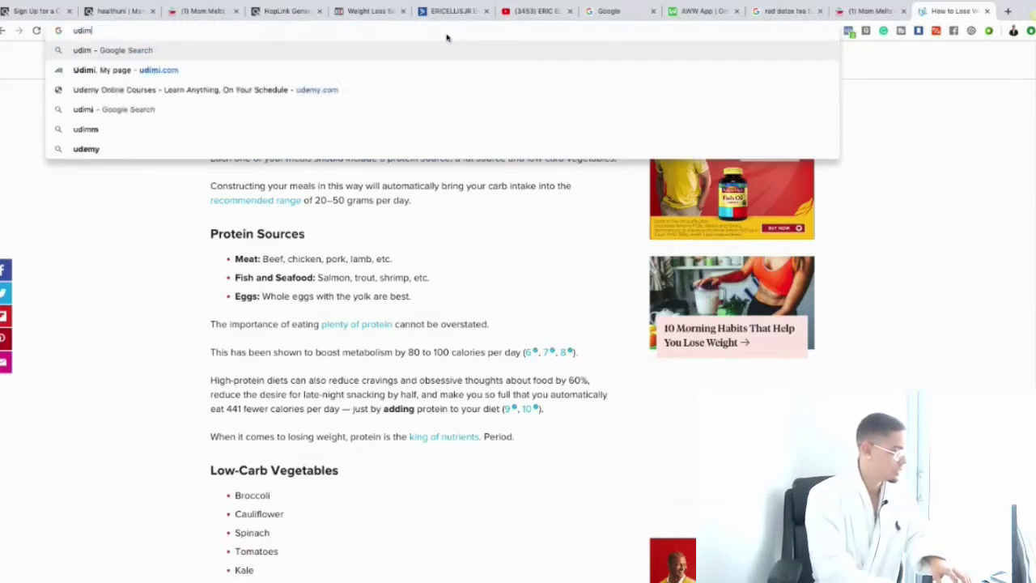
text(i.com)
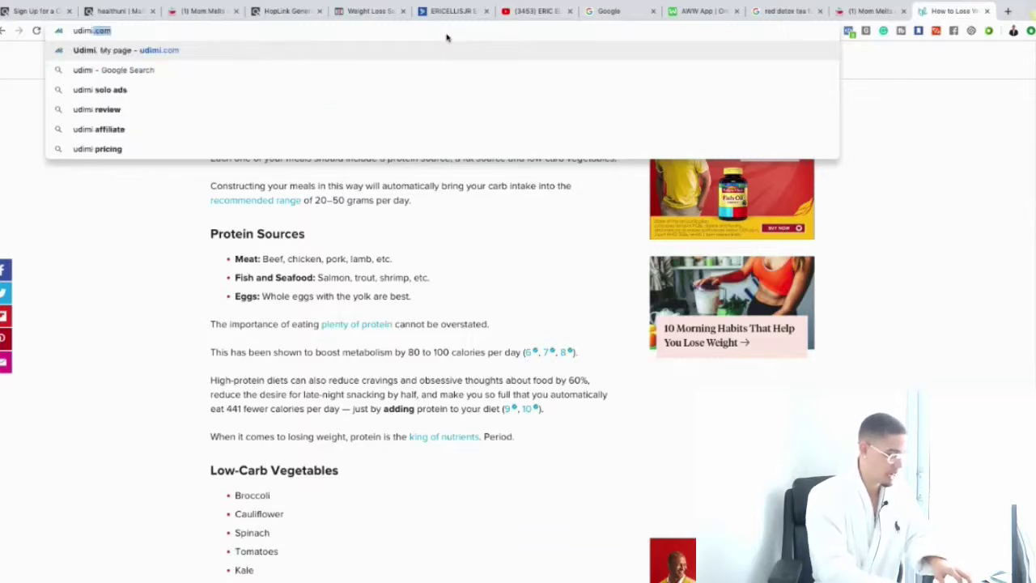
key(Return)
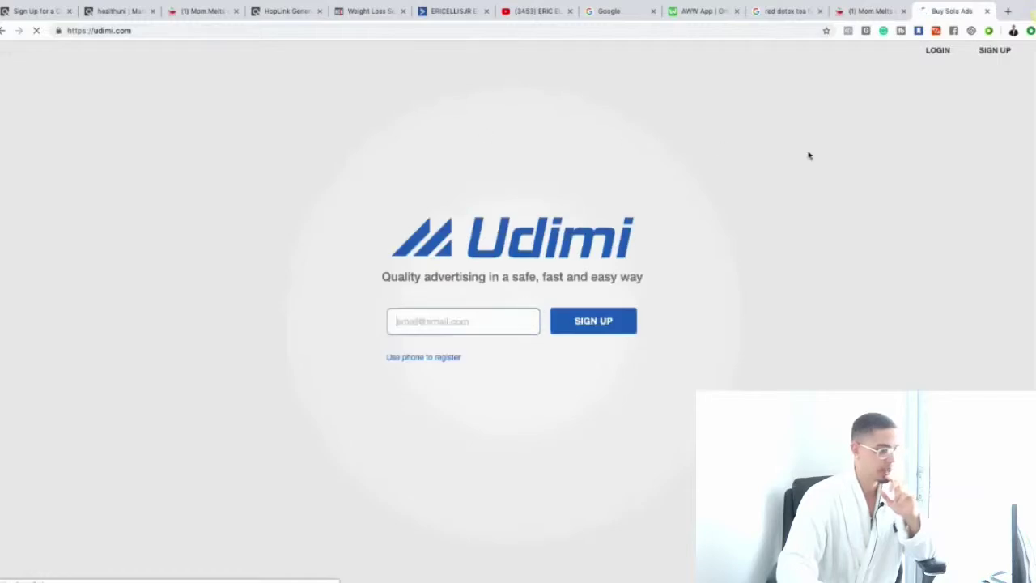
click(937, 51)
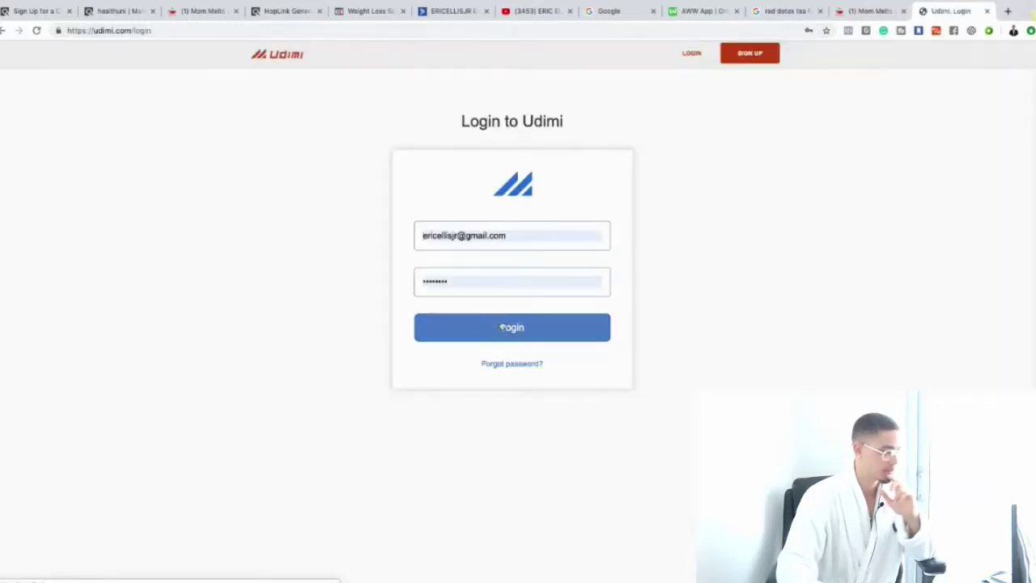
click(501, 327)
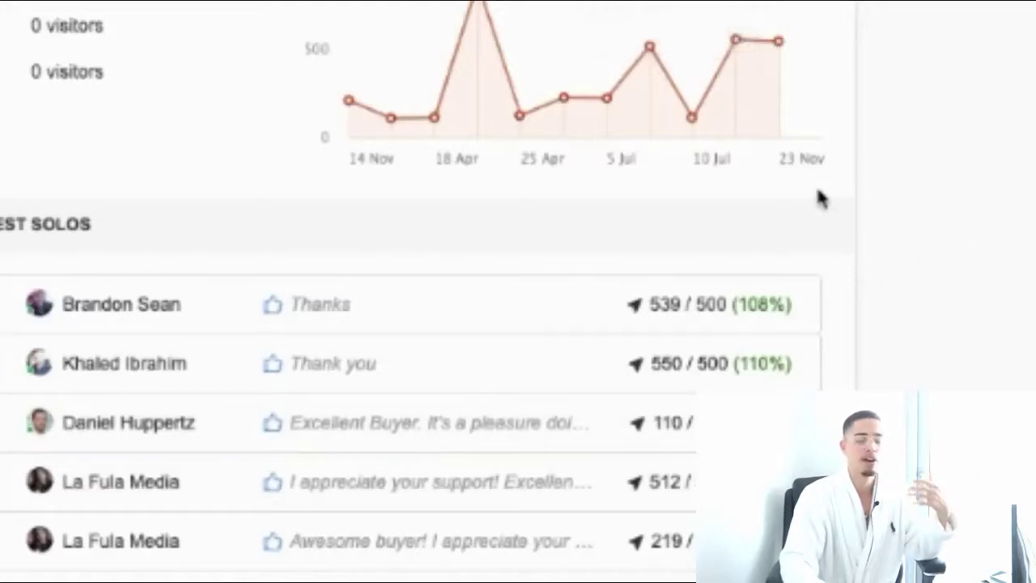
- Switch to the email marketing dashboard and highlight the All Contacts total
mouse_move(778, 40)
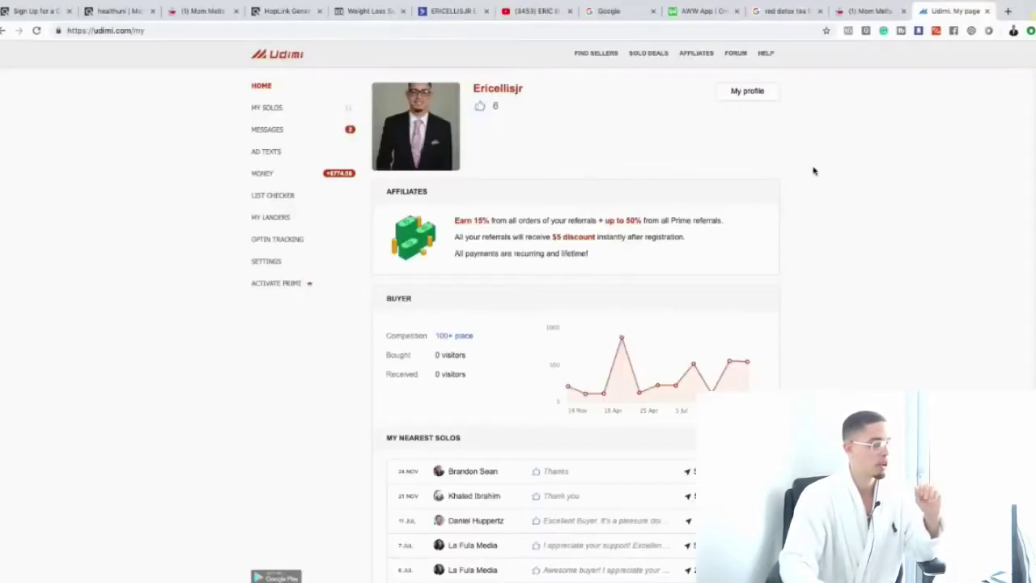
click(712, 13)
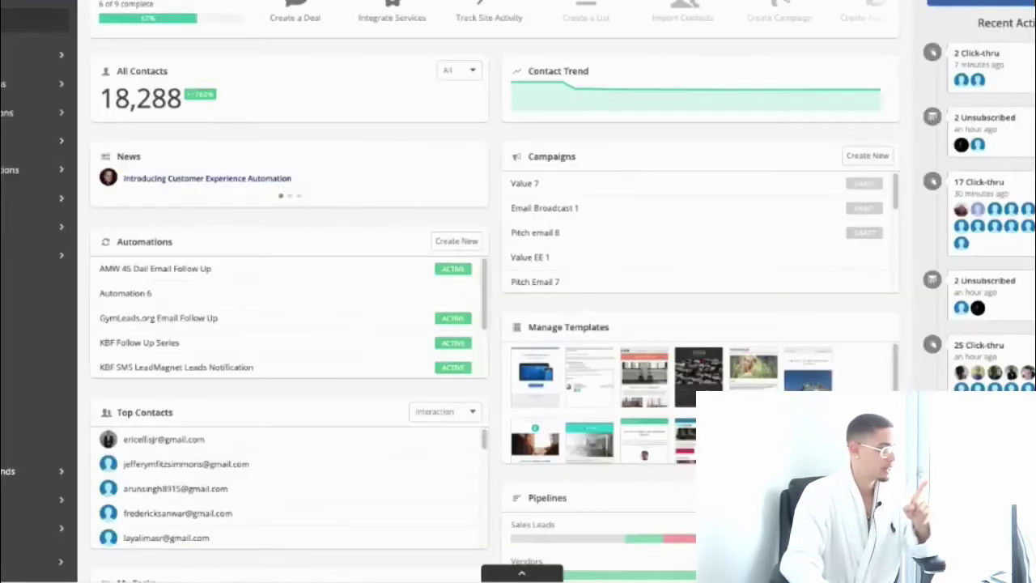
drag(96, 99, 181, 99)
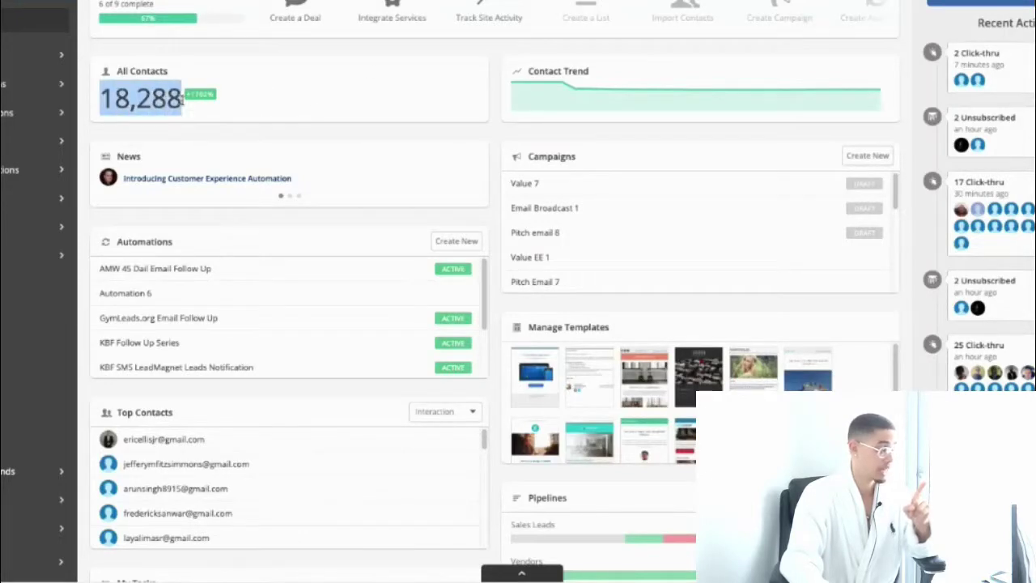
click(178, 100)
drag(105, 97, 182, 99)
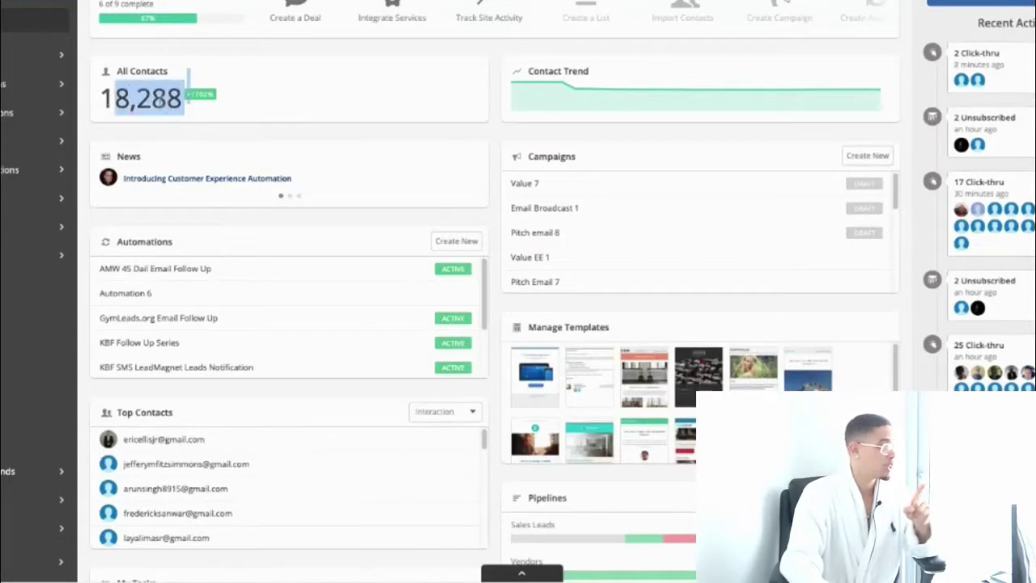
click(159, 101)
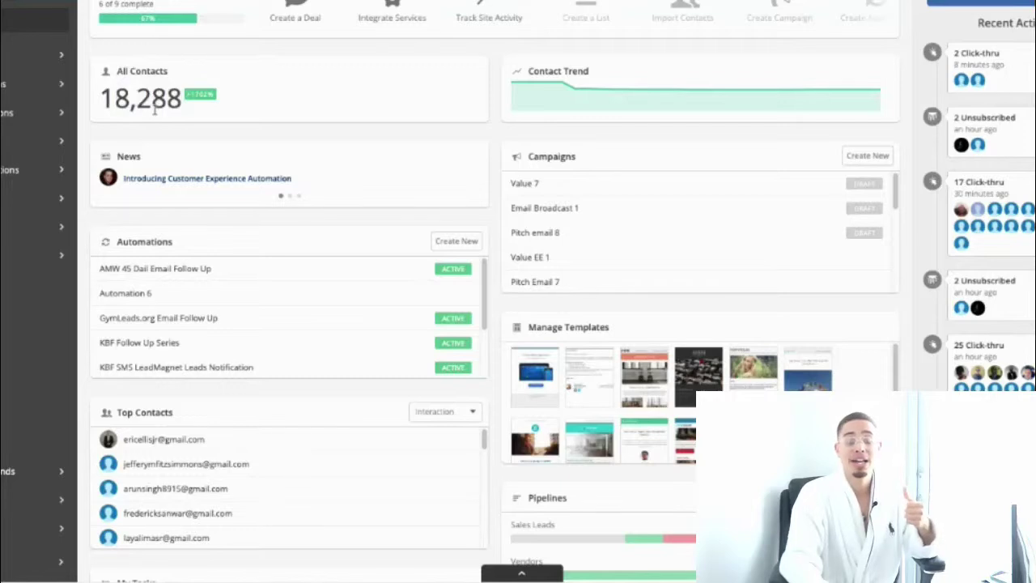